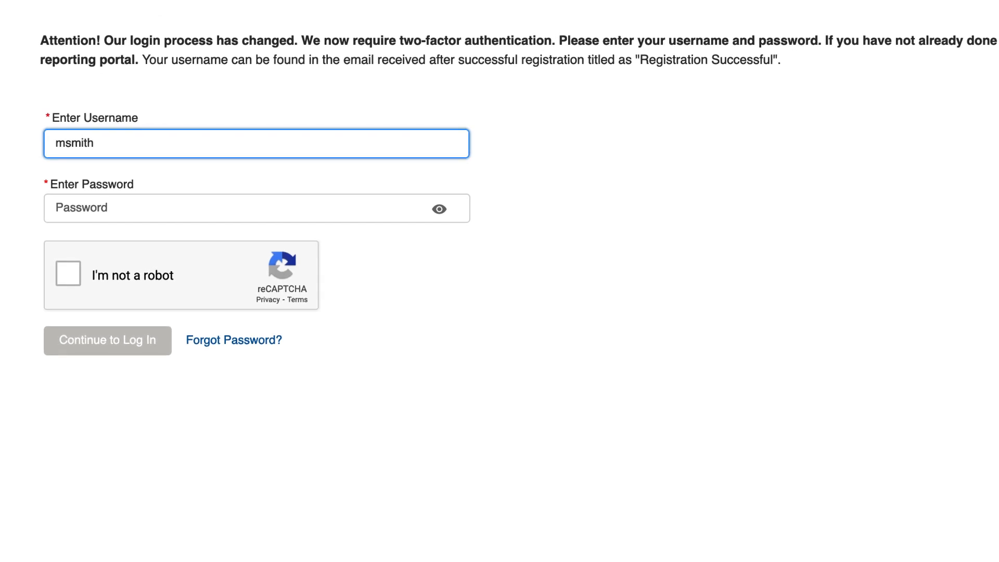
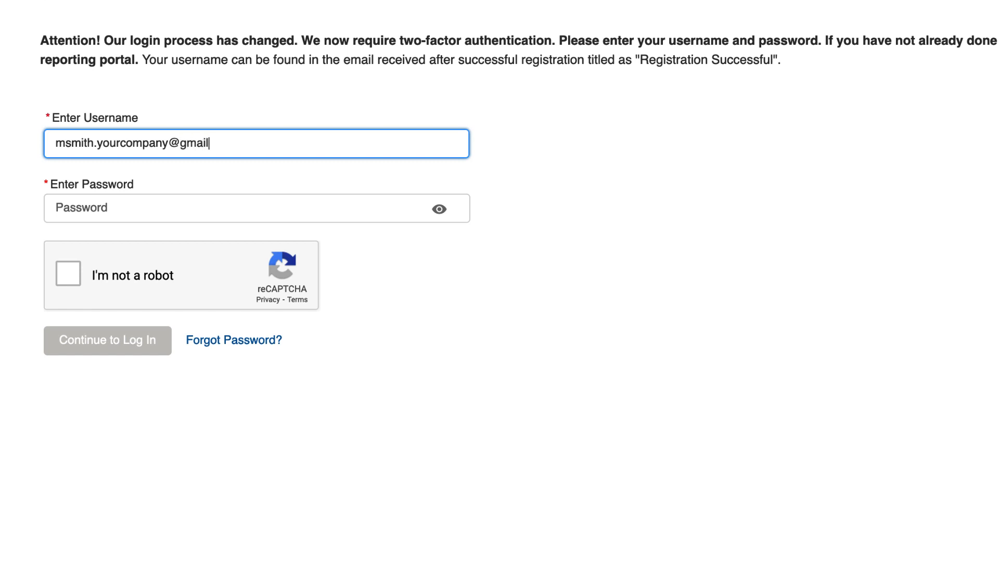
- Enter the account username (an e-mail address) and the account password on the login form
{"action": "left_click", "coordinate": [162, 203]}
{"action": "type", "text": "••••••"}
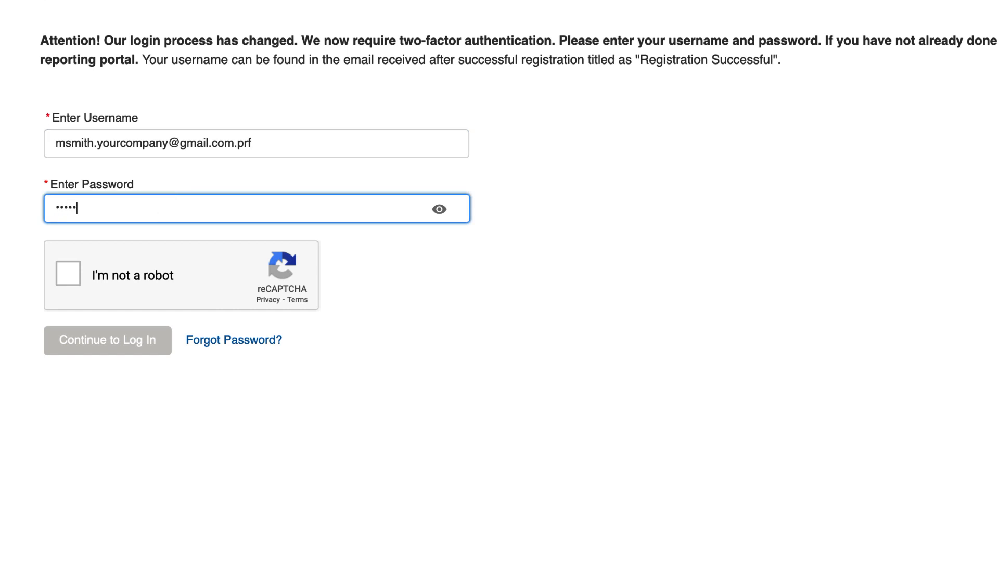
{"action": "type", "text": "••••••••••••"}
- Pass the 'I'm not a robot' check by selecting the four stairs images, then log in
{"action": "left_click", "coordinate": [73, 276]}
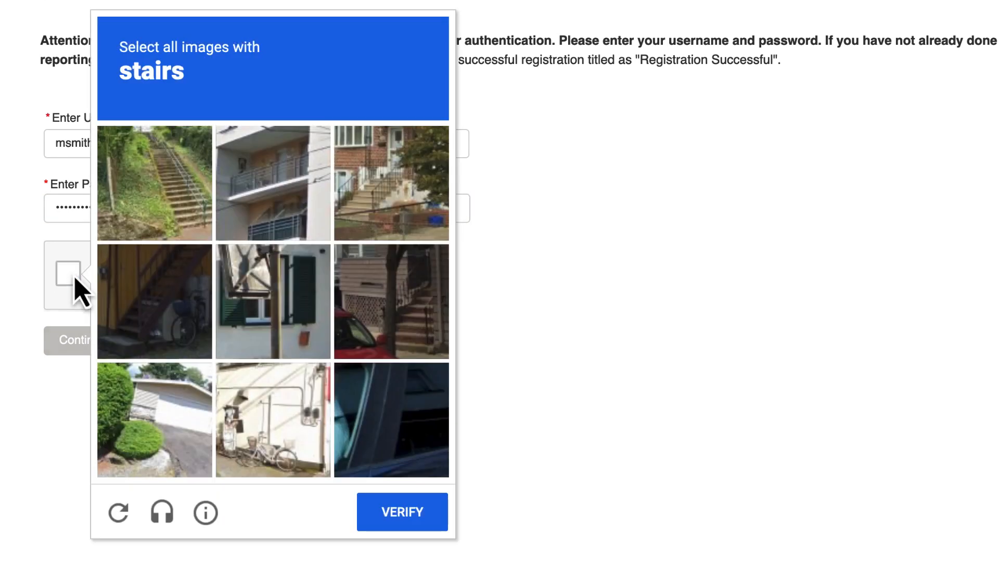
{"action": "left_click", "coordinate": [153, 210]}
{"action": "left_click", "coordinate": [152, 290]}
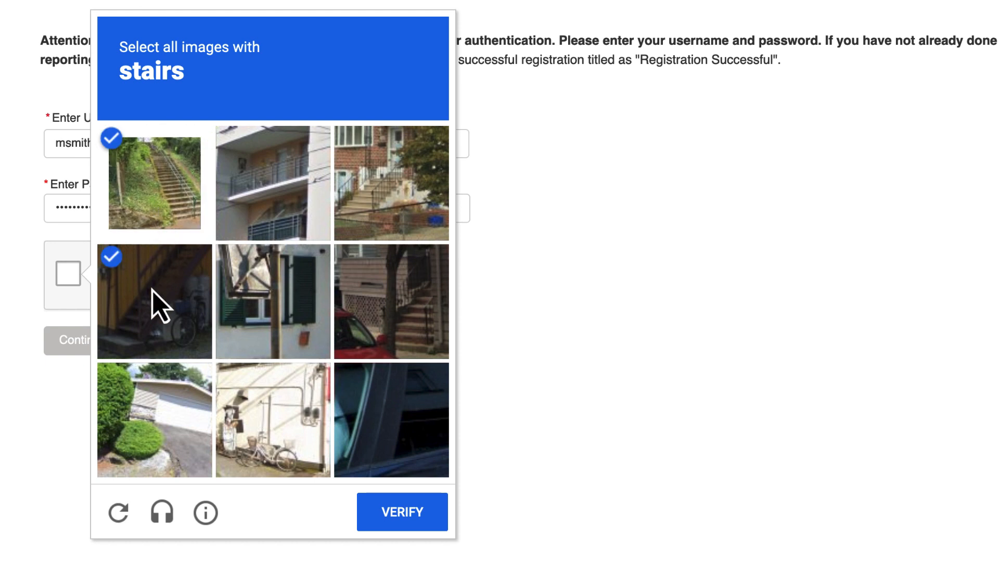
{"action": "left_click", "coordinate": [397, 301]}
{"action": "left_click", "coordinate": [397, 188]}
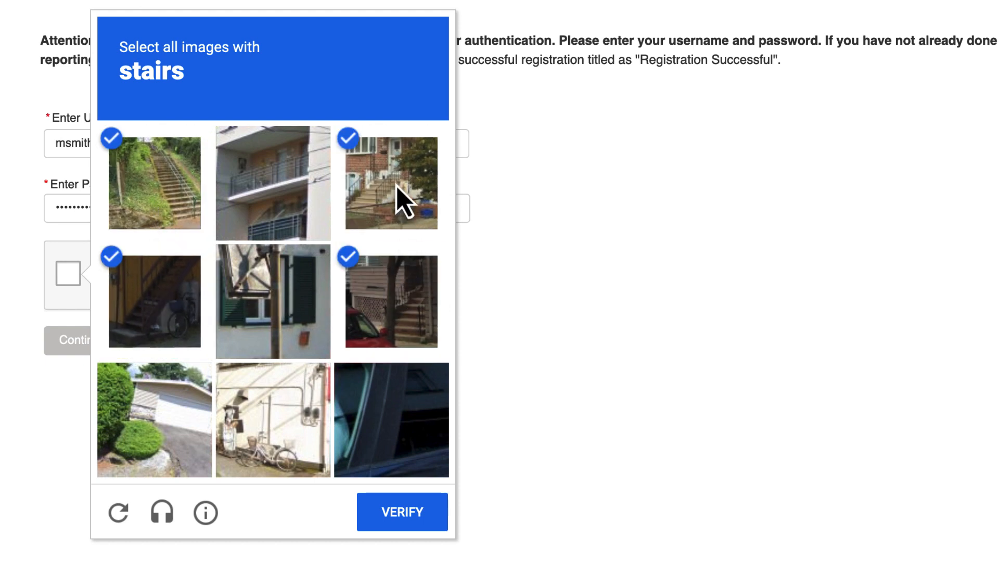
{"action": "left_click", "coordinate": [380, 513]}
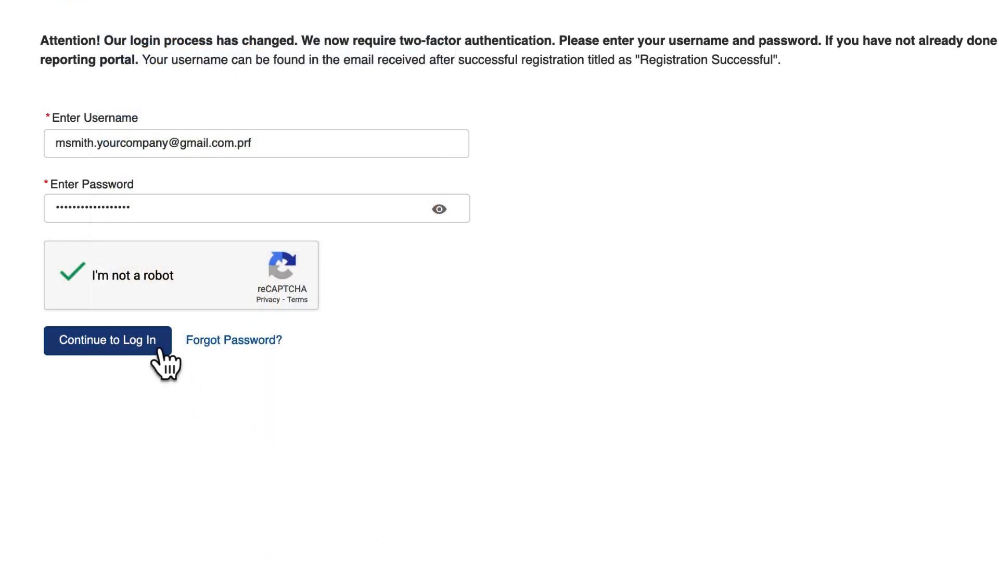
{"action": "left_click", "coordinate": [159, 349]}
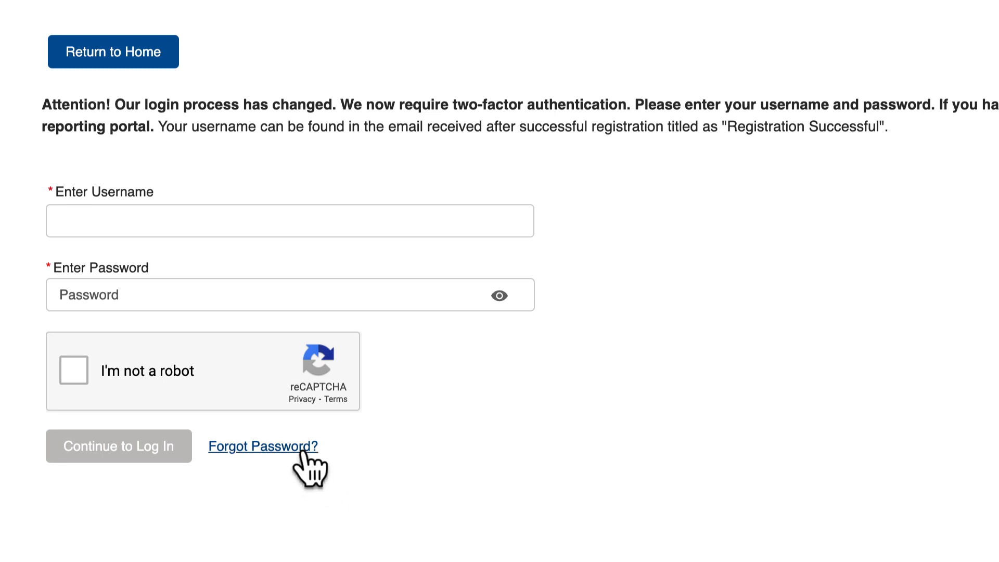
- Start a forgotten-password reset and submit the account username and TIN
{"action": "left_click", "coordinate": [302, 448]}
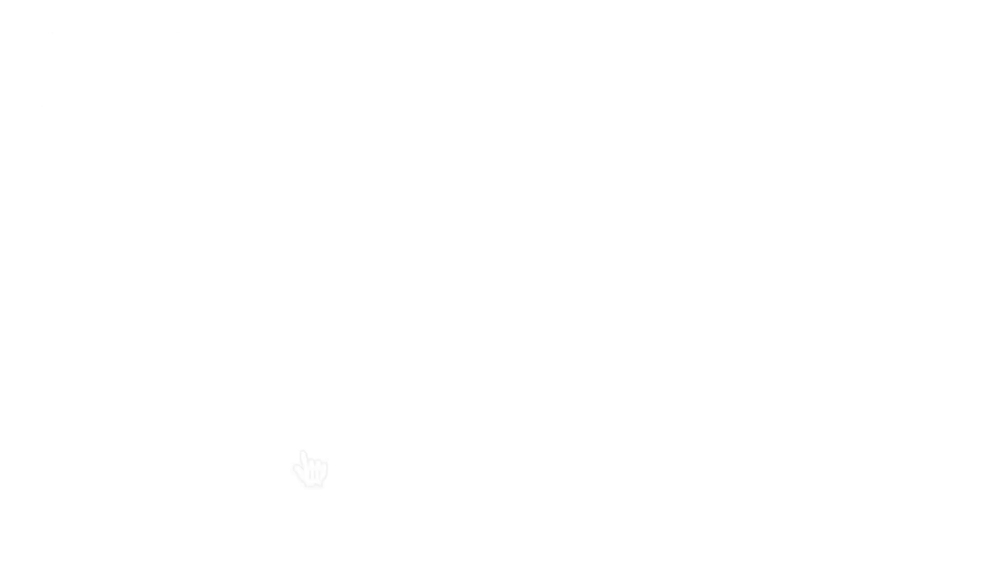
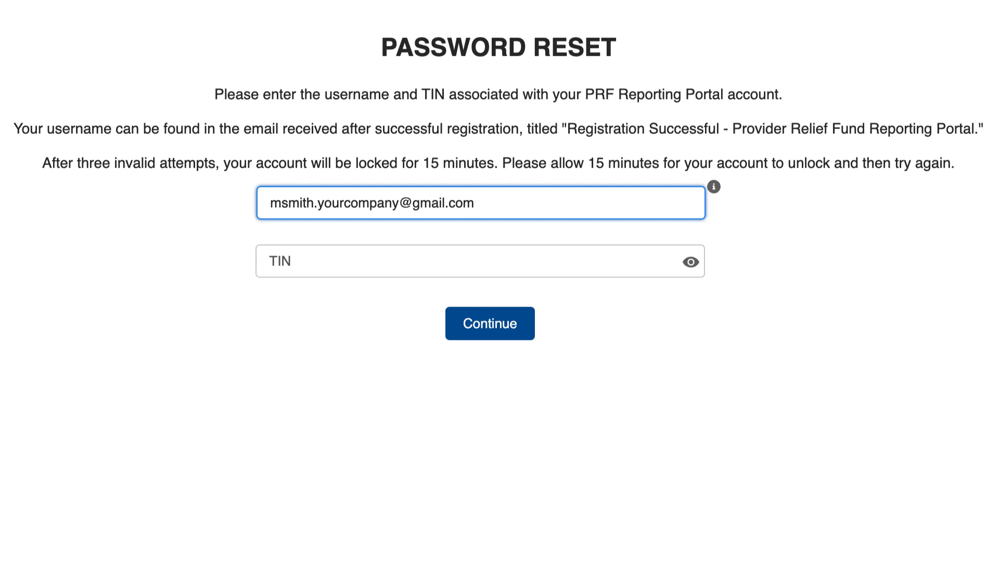
{"action": "left_click", "coordinate": [307, 260]}
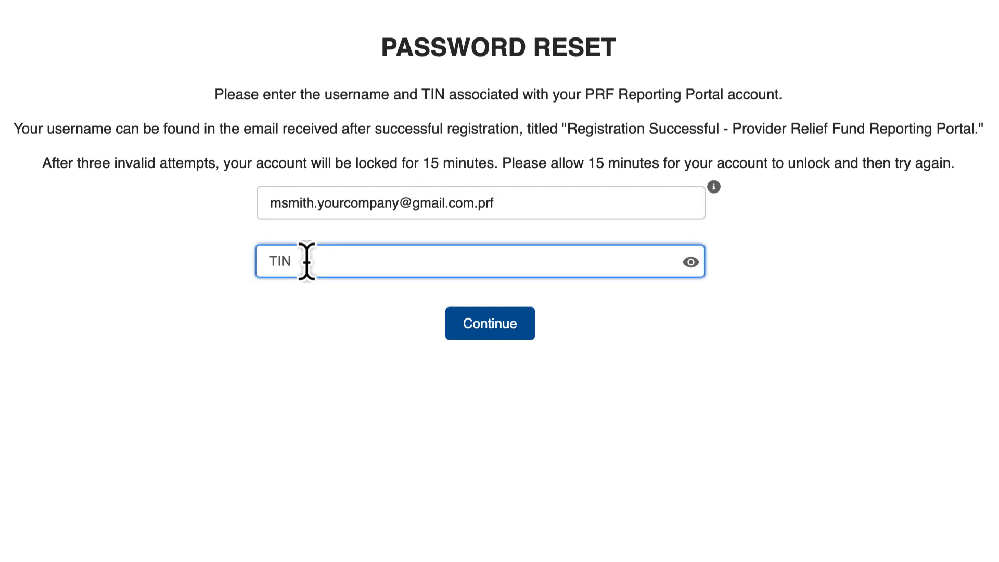
{"action": "type", "text": "•••••••••"}
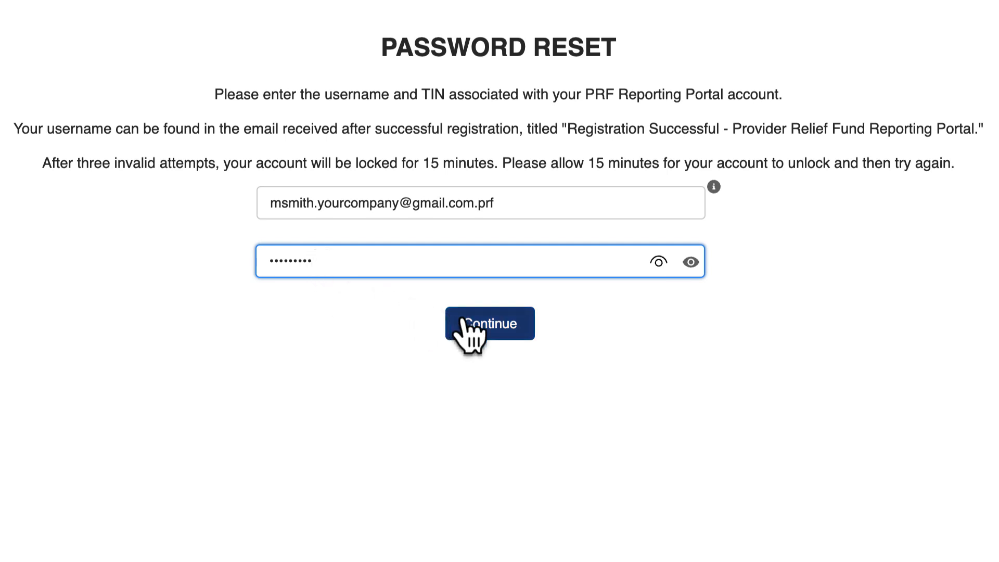
{"action": "left_click", "coordinate": [508, 338]}
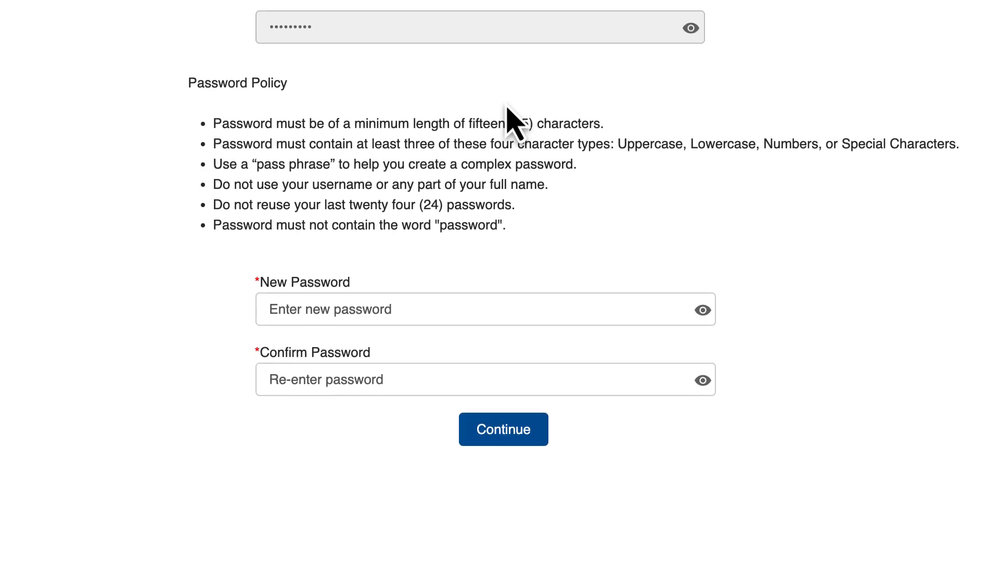
- Type a policy-compliant new password and retype it in Confirm Password
{"action": "left_click", "coordinate": [514, 311]}
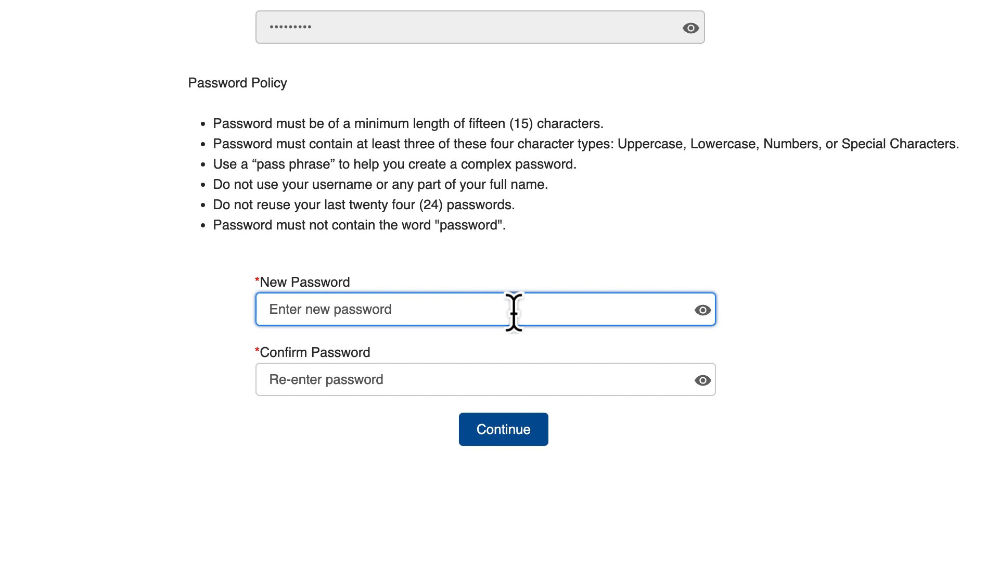
{"action": "type", "text": "•••••"}
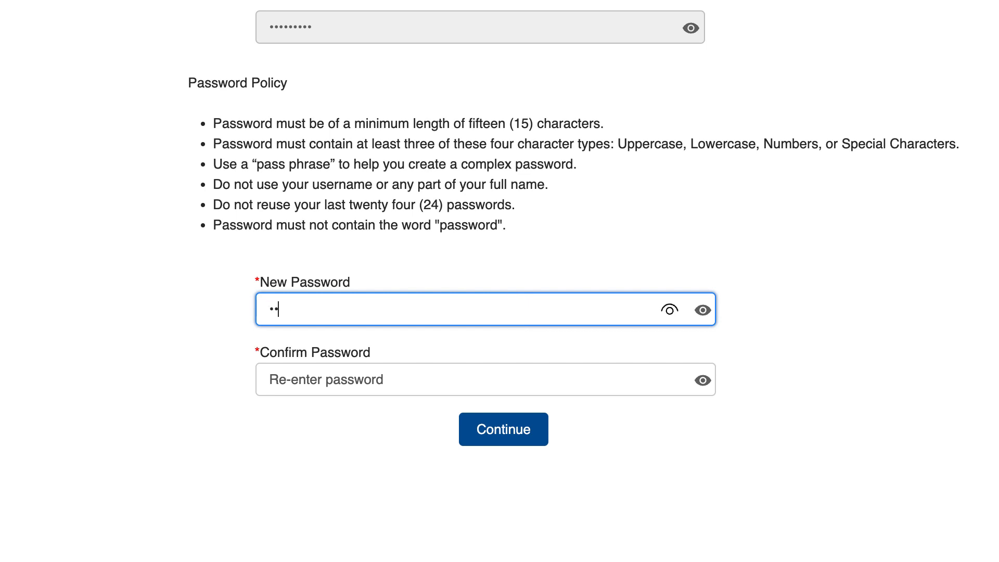
{"action": "type", "text": "•••••••••••"}
{"action": "left_click", "coordinate": [513, 375]}
{"action": "type", "text": "••••••"}
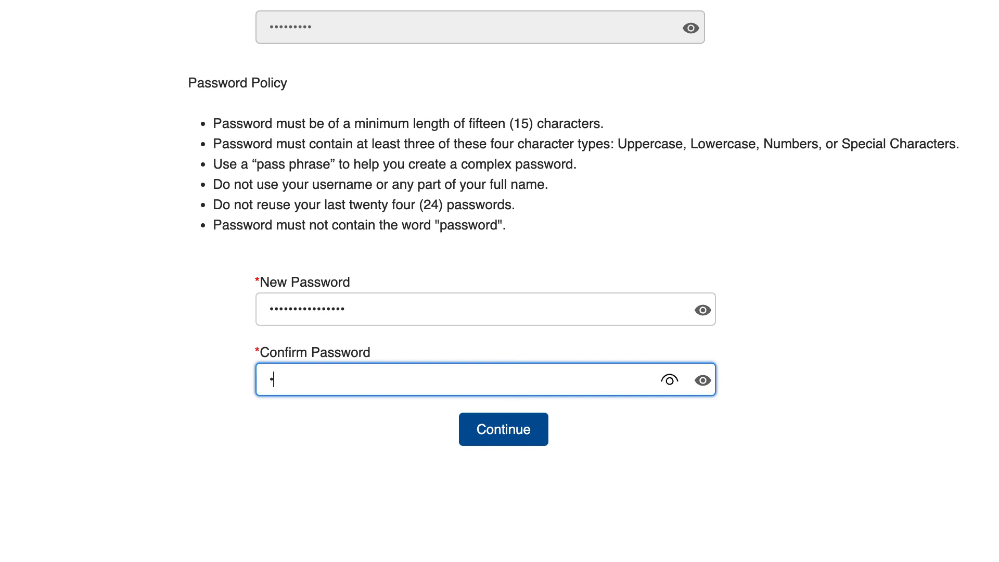
{"action": "type", "text": "••••••••••"}
- Submit the new password and return to sign-in from the success dialog
{"action": "left_click", "coordinate": [519, 443]}
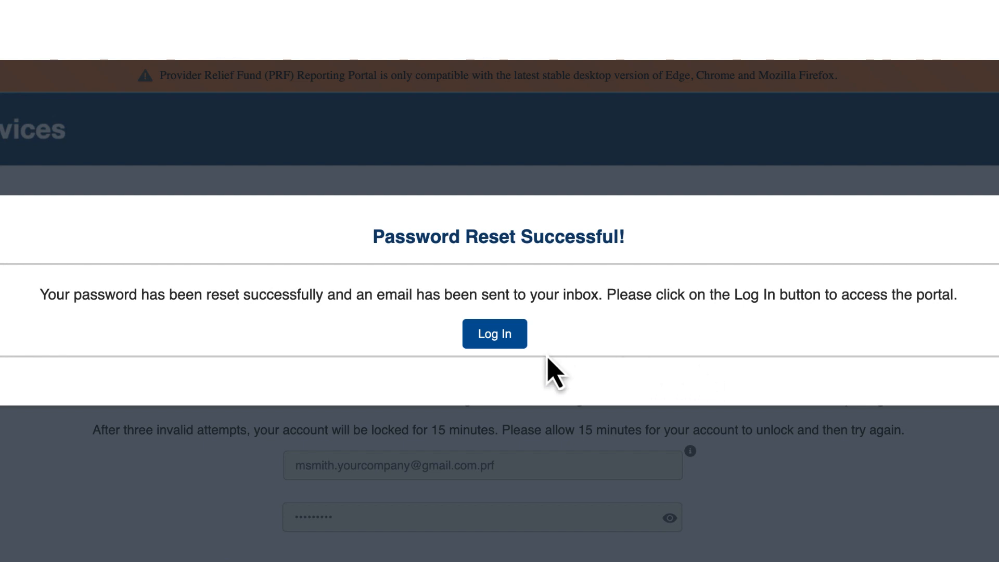
{"action": "left_click", "coordinate": [512, 343]}
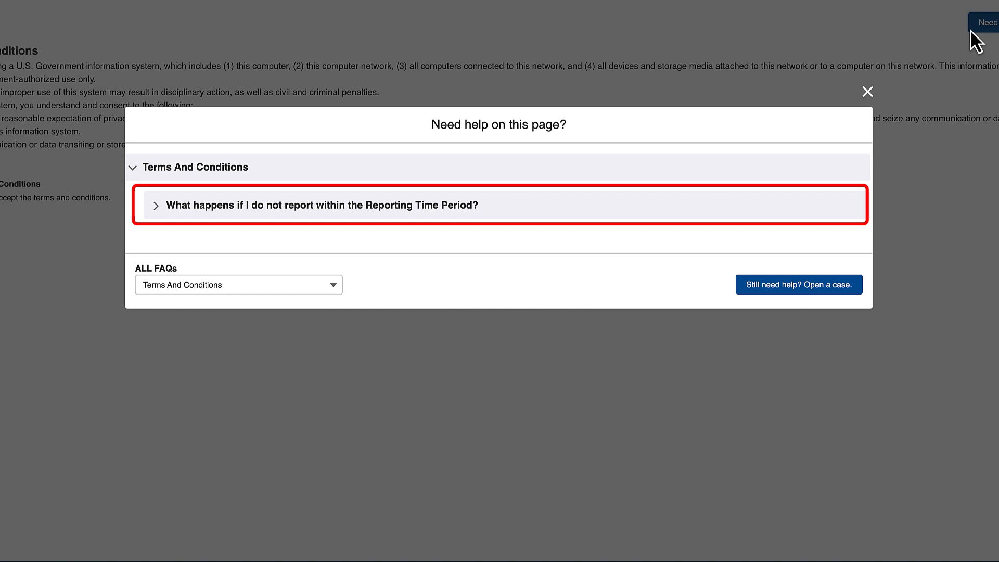
{"action": "left_click", "coordinate": [159, 209]}
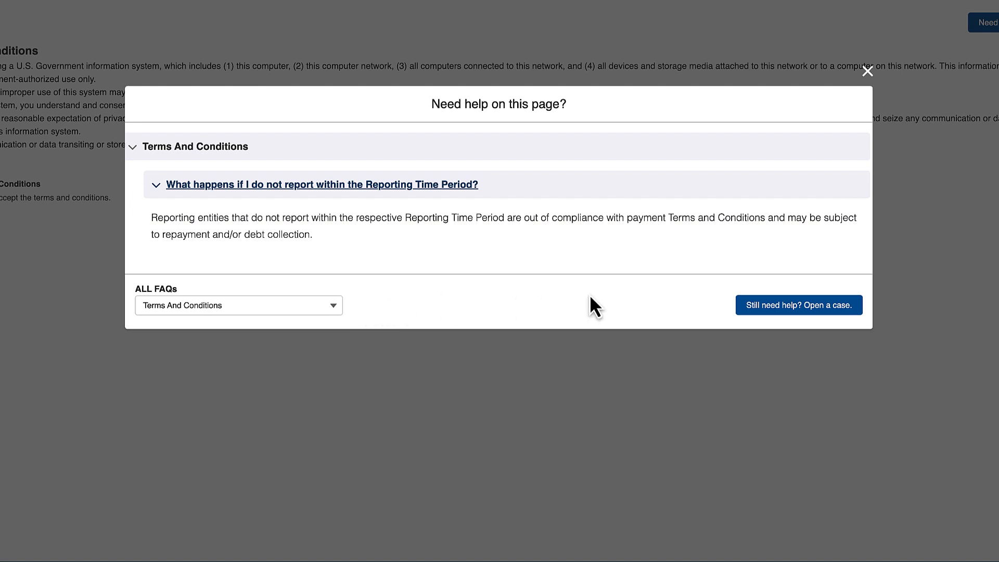
{"action": "left_click", "coordinate": [750, 312]}
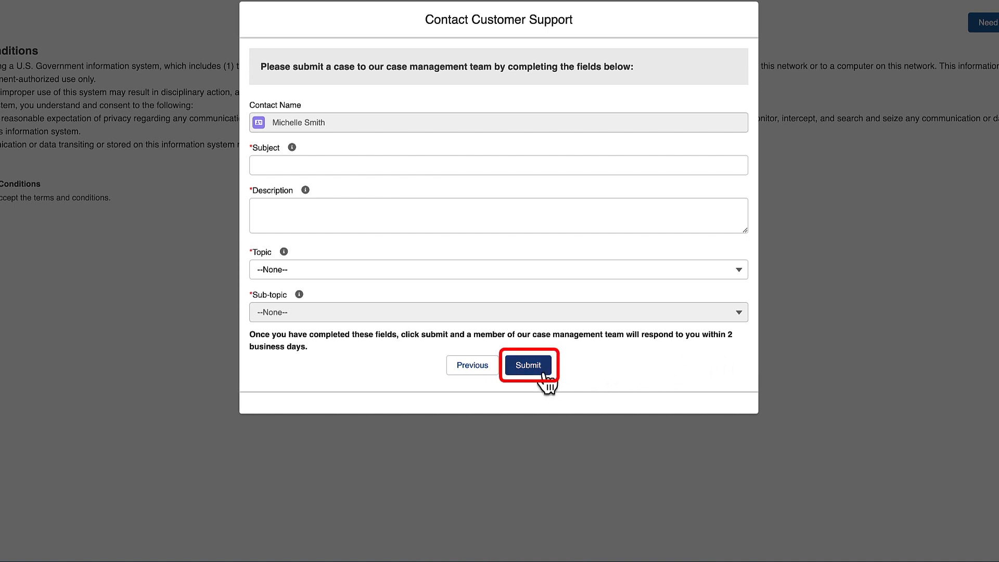
{"action": "left_click", "coordinate": [487, 371]}
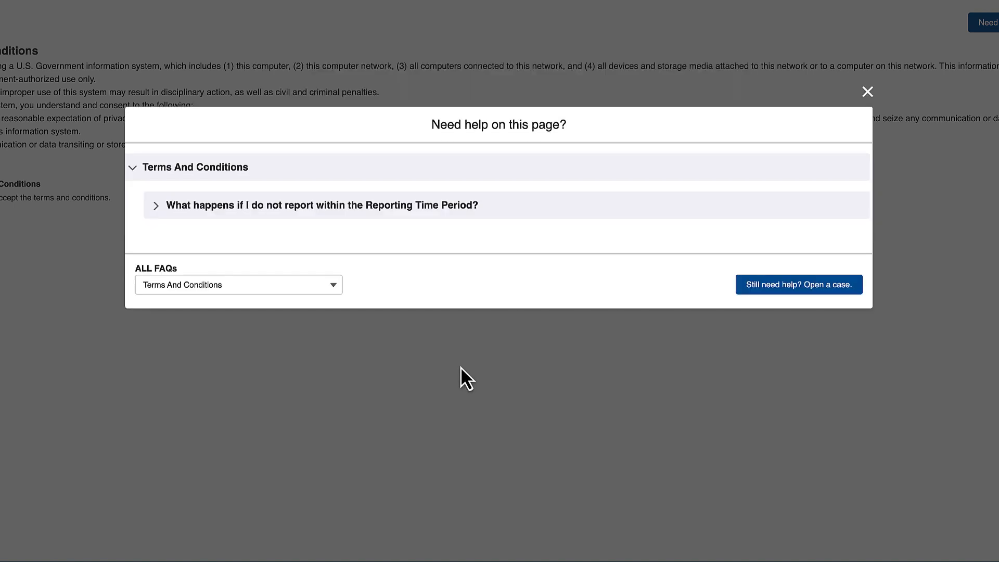
{"action": "left_click", "coordinate": [340, 290]}
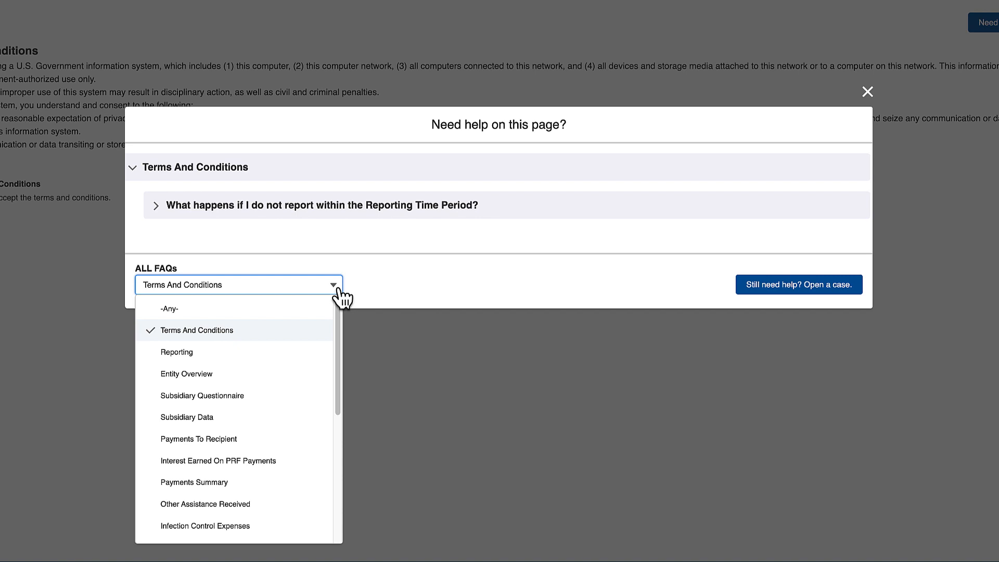
{"action": "left_click_drag", "start_coordinate": [339, 305], "coordinate": [339, 306]}
{"action": "left_click_drag", "start_coordinate": [342, 313], "coordinate": [333, 438]}
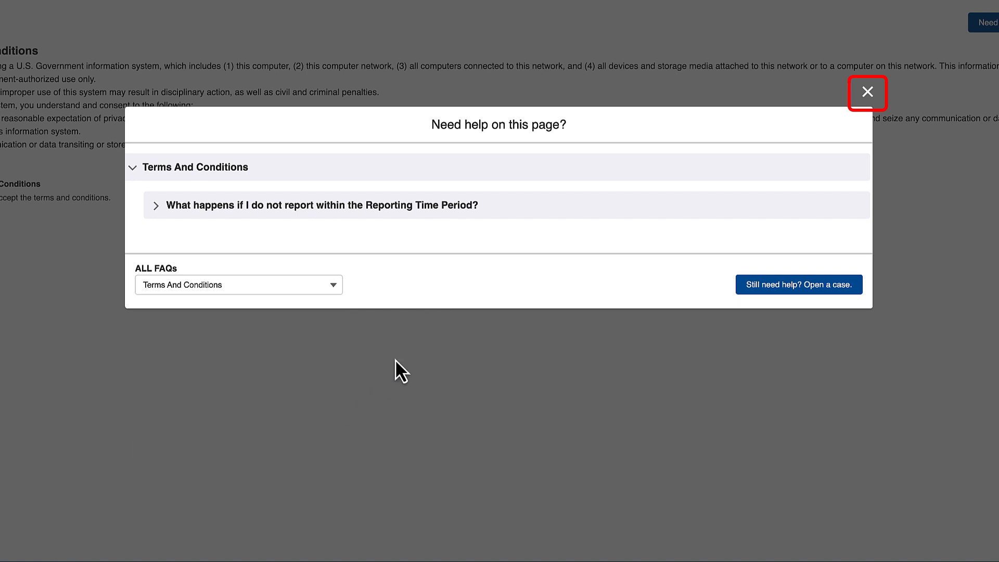
- Close the help dialog, accept the terms and conditions, and continue to the Reporting page
{"action": "left_click", "coordinate": [868, 98]}
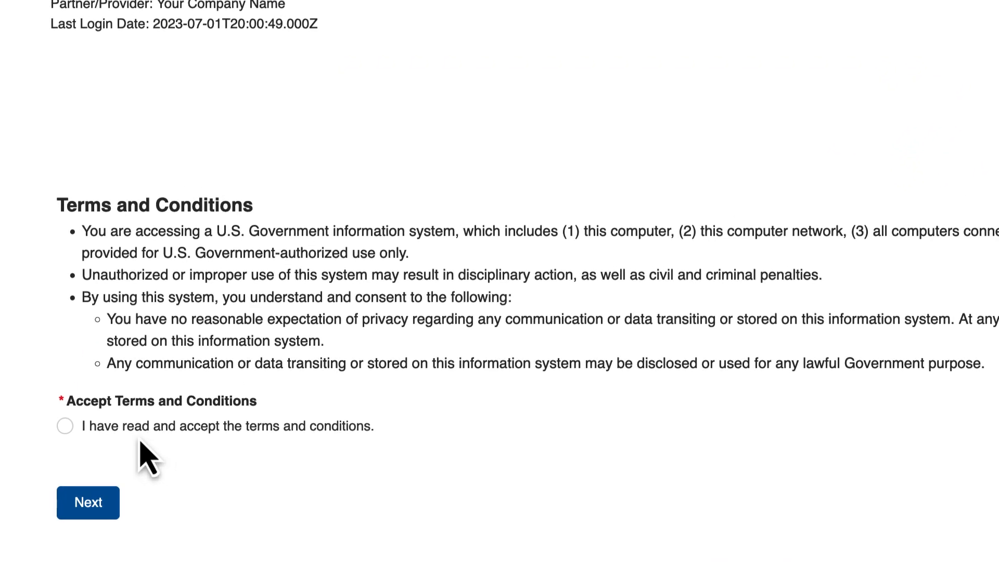
{"action": "left_click", "coordinate": [71, 431]}
{"action": "left_click", "coordinate": [111, 516]}
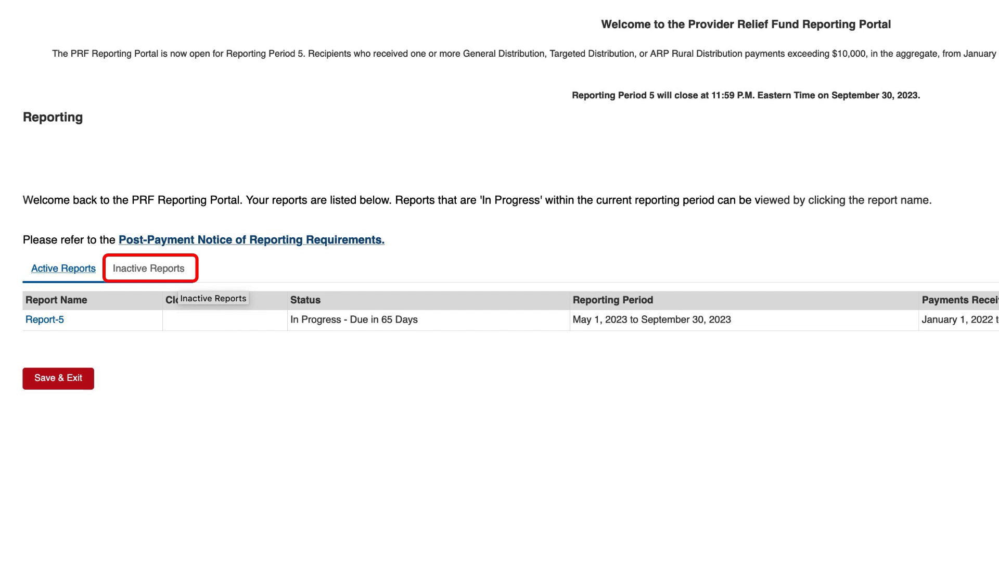
- View the Inactive Reports list
{"action": "left_click", "coordinate": [172, 274]}
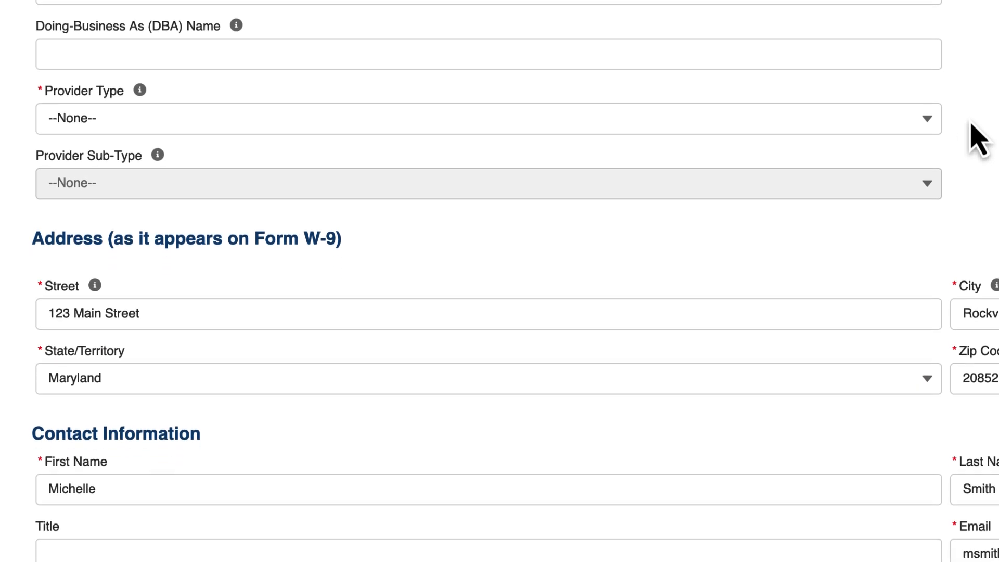
- Set the provider type to Ancillary Services and sub-type to Eye and Vision Service Providers
{"action": "left_click", "coordinate": [928, 125]}
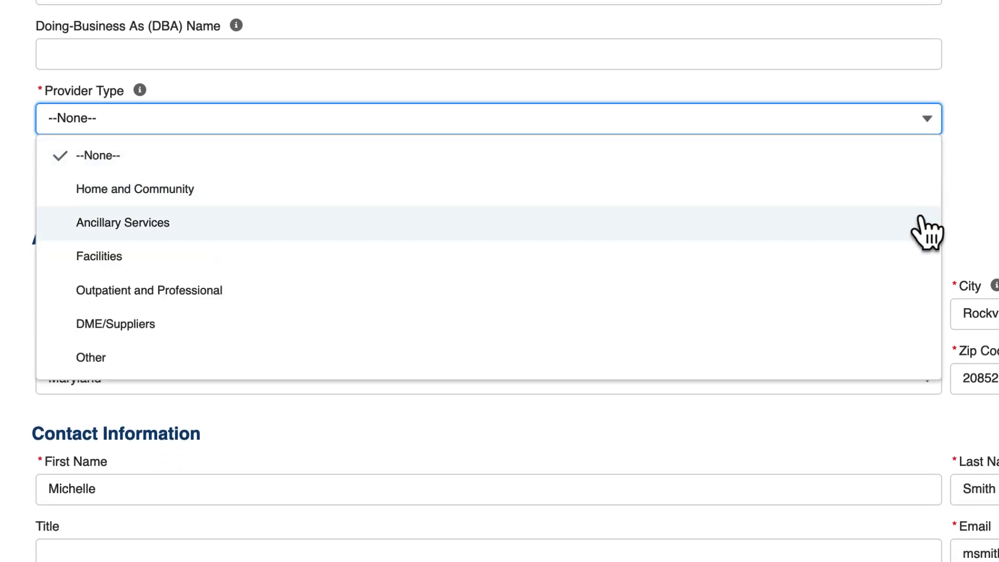
{"action": "left_click", "coordinate": [926, 229]}
{"action": "left_click", "coordinate": [931, 187]}
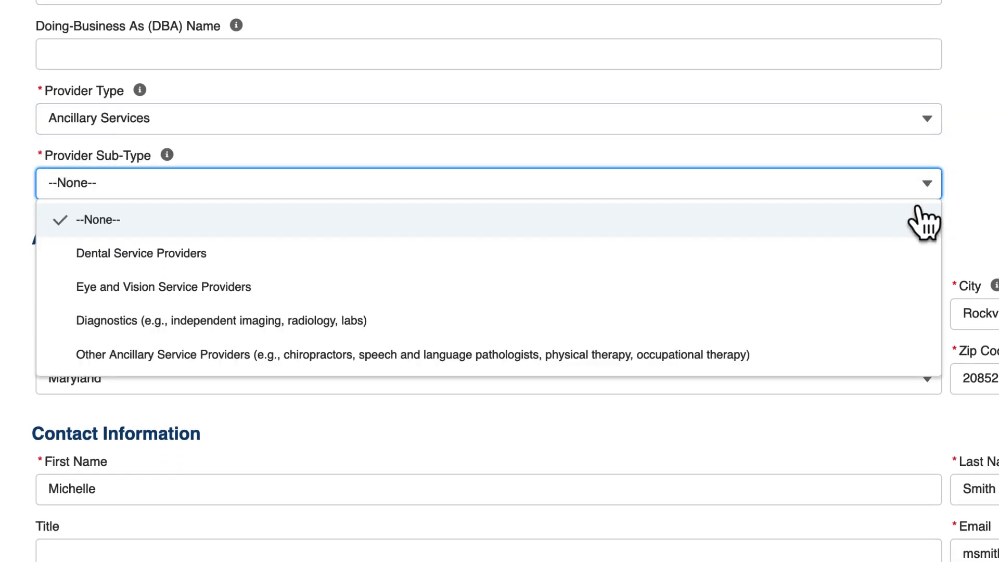
{"action": "left_click", "coordinate": [904, 287]}
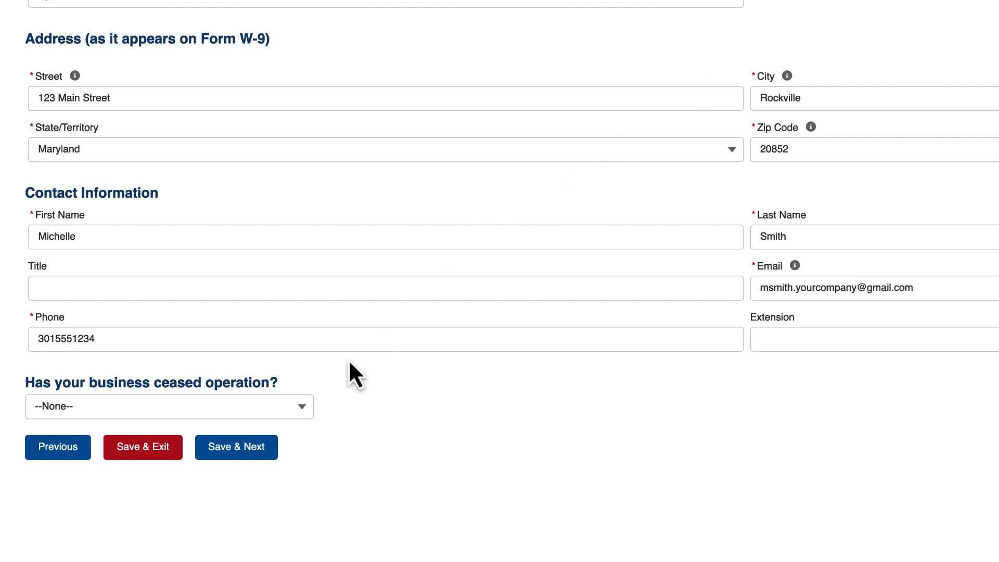
- Answer Yes to ceased operation, cease date 12/31/2022, and Yes to operational on 01/01/2020
{"action": "left_click", "coordinate": [296, 416]}
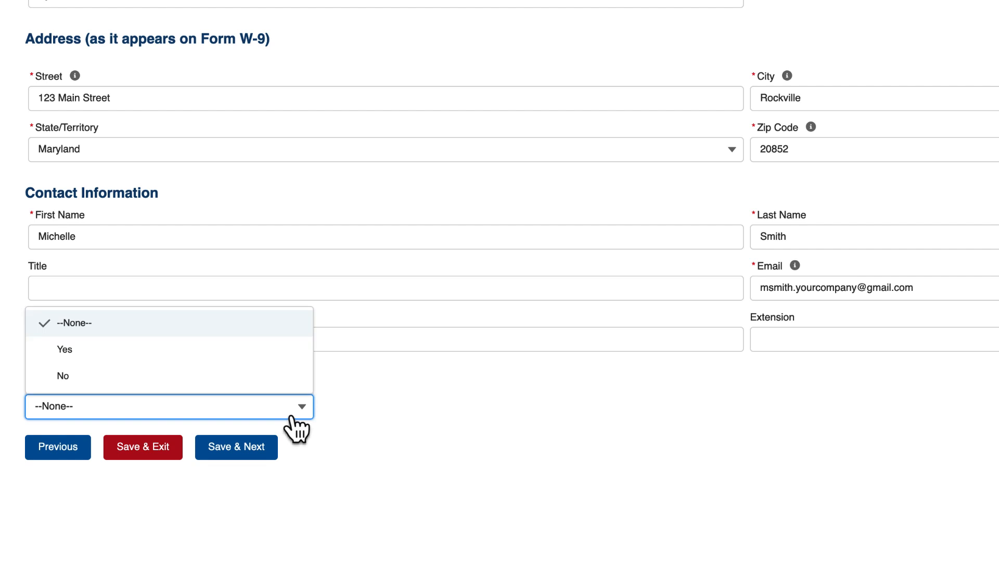
{"action": "left_click", "coordinate": [290, 354]}
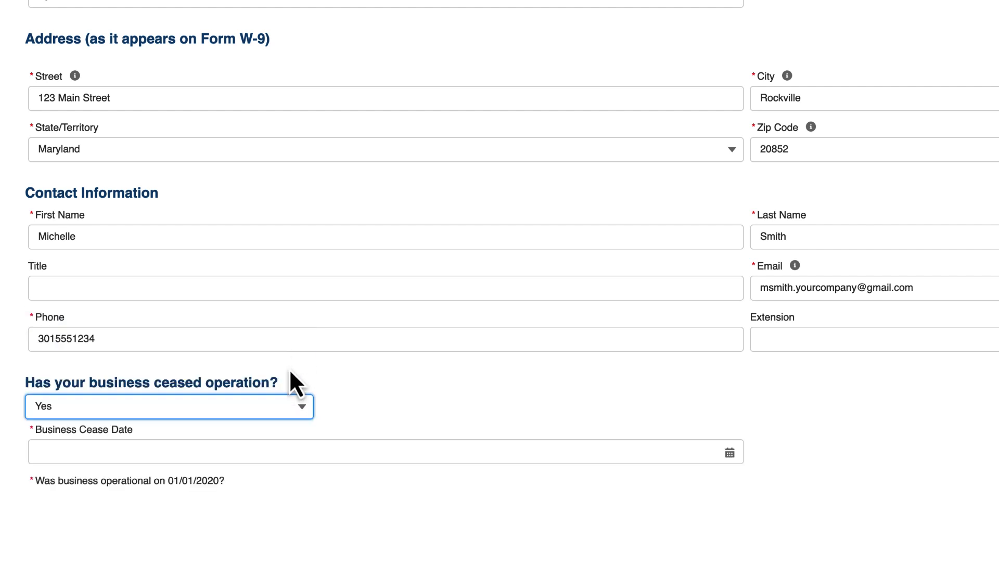
{"action": "scroll", "coordinate": [292, 359], "scroll_direction": "down", "scroll_amount": 3}
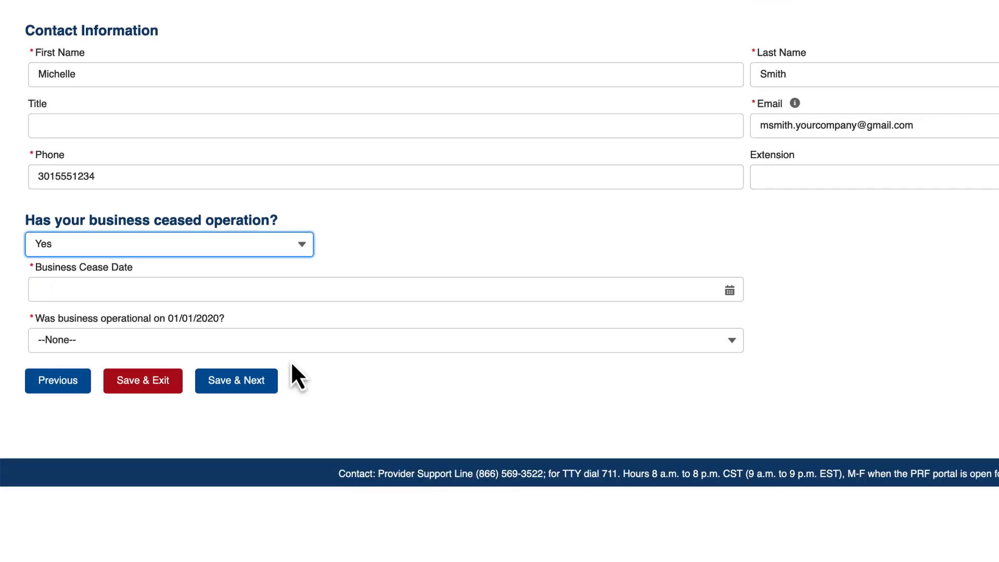
{"action": "left_click", "coordinate": [300, 290]}
{"action": "type", "text": "12/"}
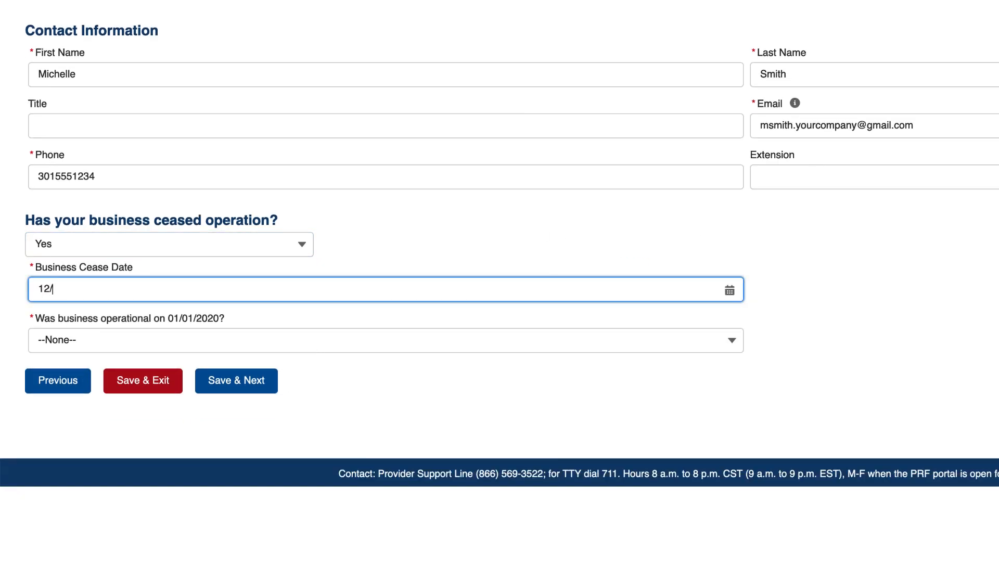
{"action": "type", "text": "31/2022"}
{"action": "left_click", "coordinate": [299, 341]}
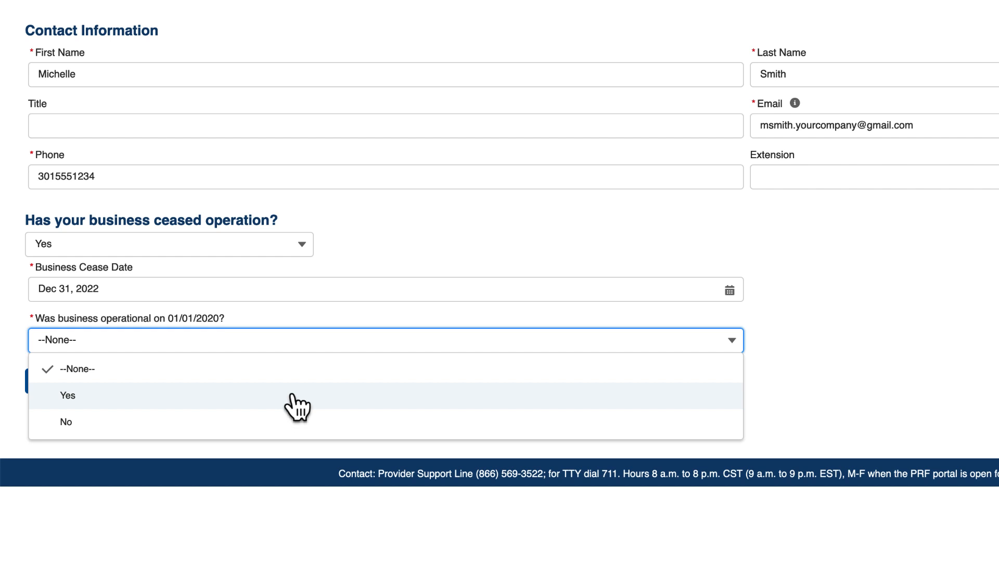
{"action": "left_click", "coordinate": [297, 397]}
{"action": "left_click", "coordinate": [291, 394]}
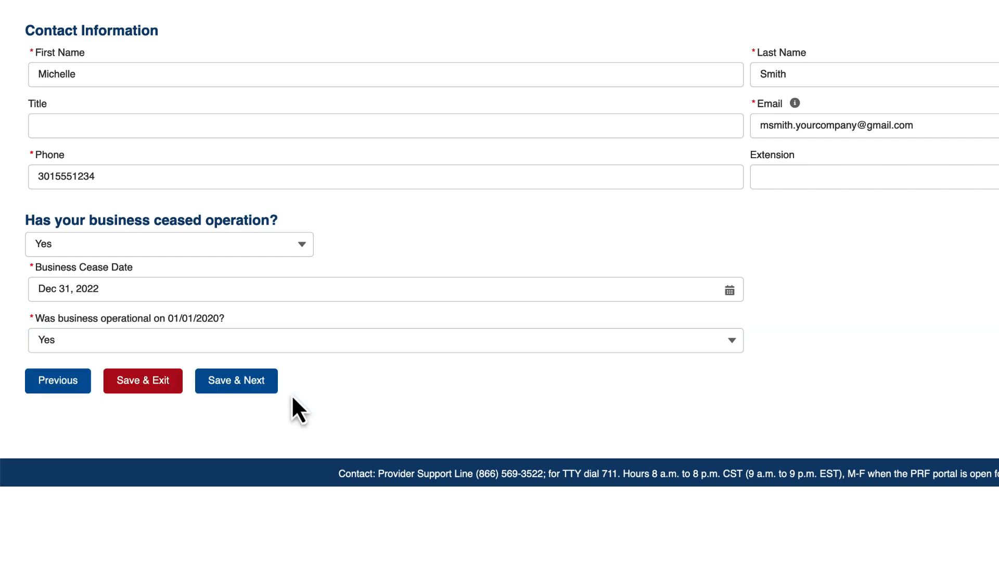
{"action": "scroll", "coordinate": [292, 394], "scroll_direction": "up", "scroll_amount": 10}
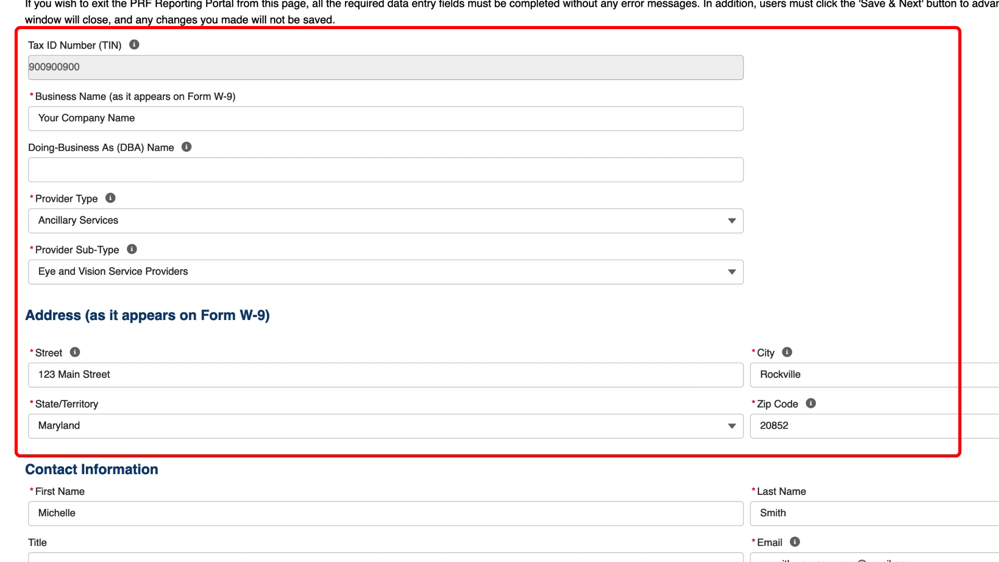
{"action": "scroll", "coordinate": [293, 513], "scroll_direction": "down", "scroll_amount": 6}
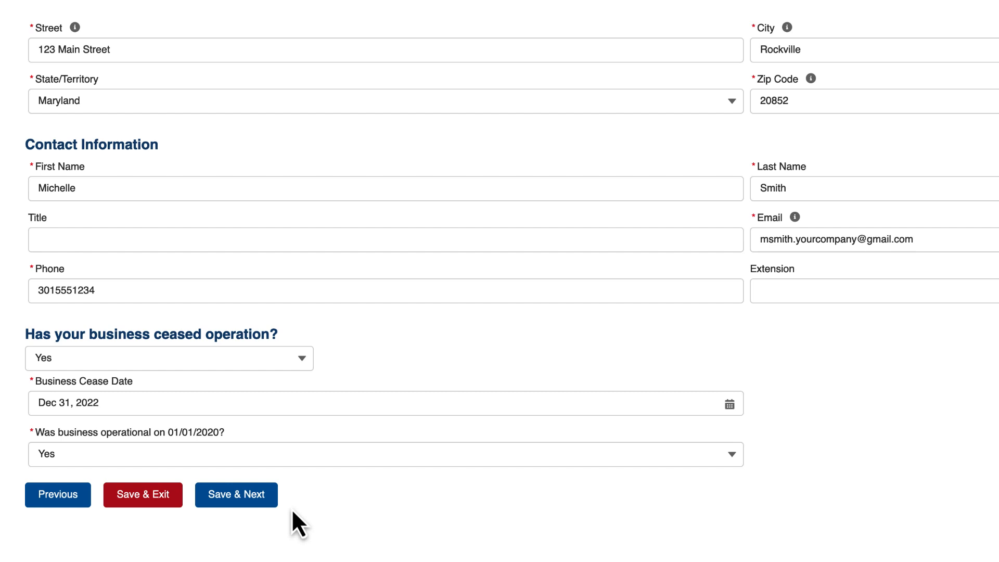
- Scroll to the bottom of the provider details form and choose Save & Next
{"action": "scroll", "coordinate": [291, 508], "scroll_direction": "down", "scroll_amount": 10}
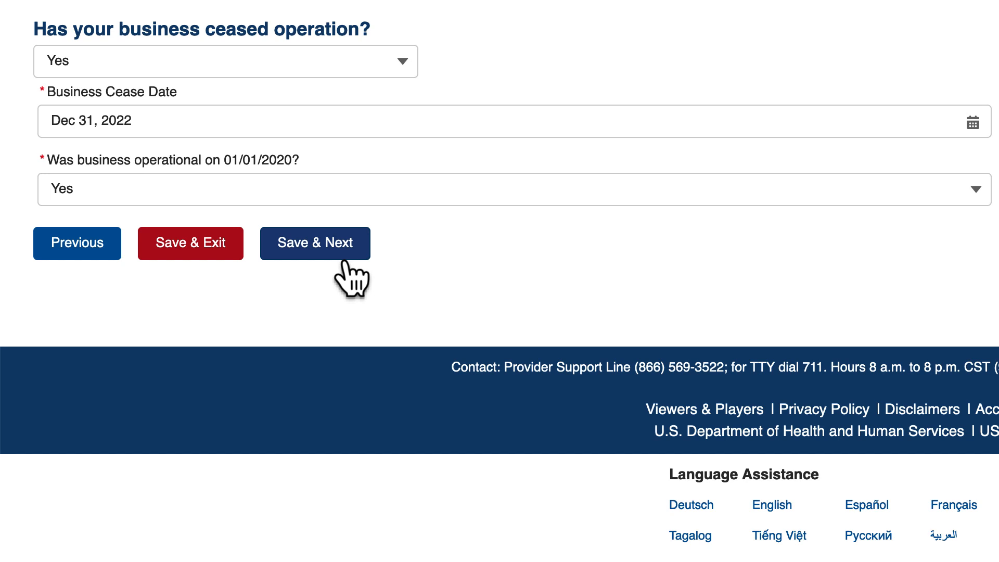
{"action": "left_click", "coordinate": [344, 259]}
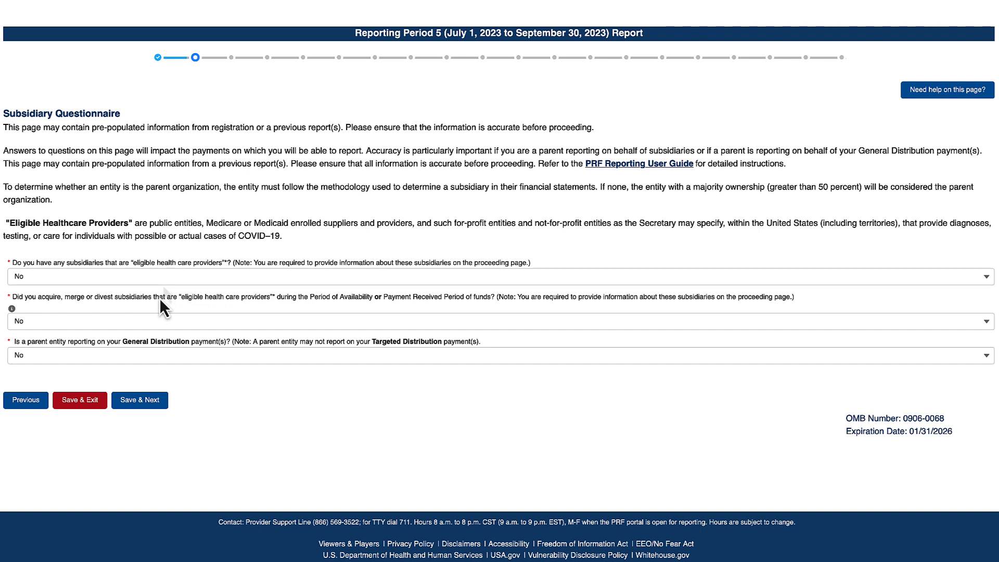
- Keep No for the eligible-subsidiaries and acquire, merge or divest questions
{"action": "left_click", "coordinate": [164, 284]}
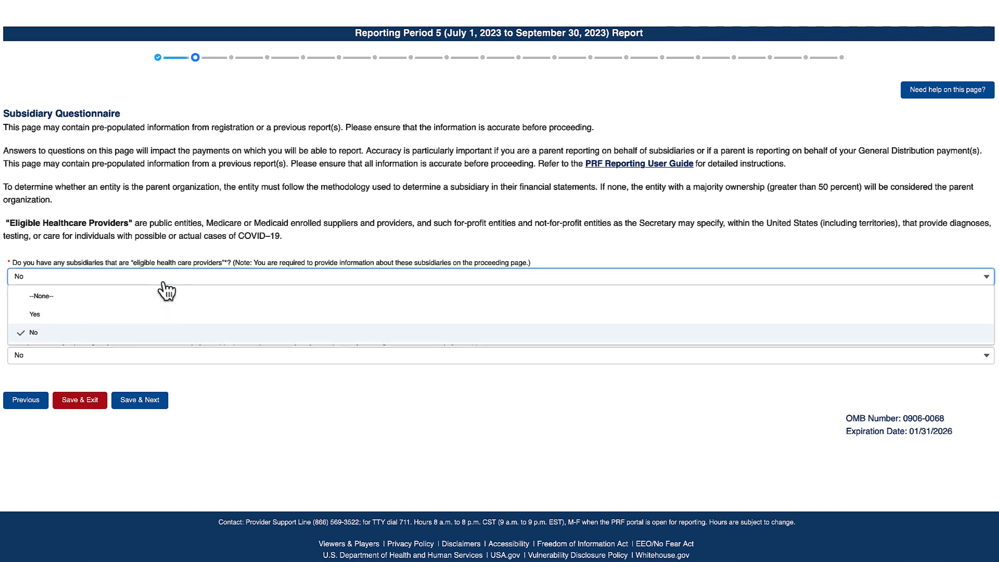
{"action": "left_click", "coordinate": [142, 333]}
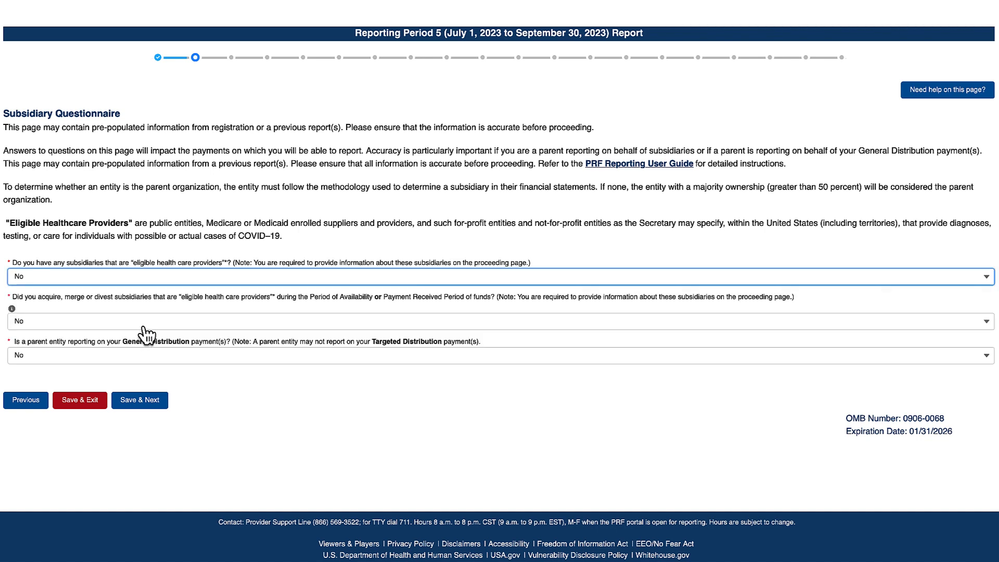
{"action": "left_click", "coordinate": [143, 325]}
{"action": "left_click", "coordinate": [143, 325]}
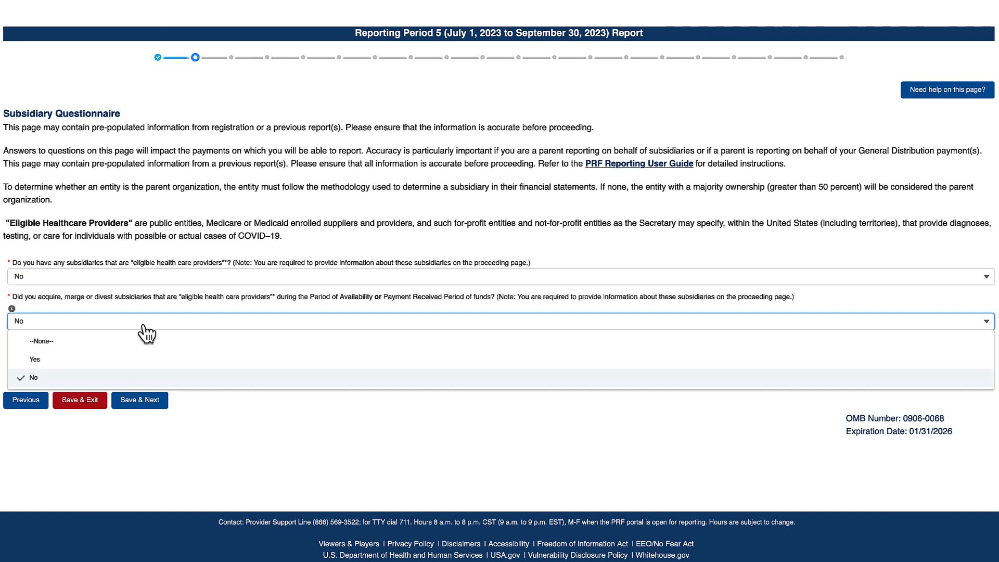
{"action": "left_click", "coordinate": [145, 382]}
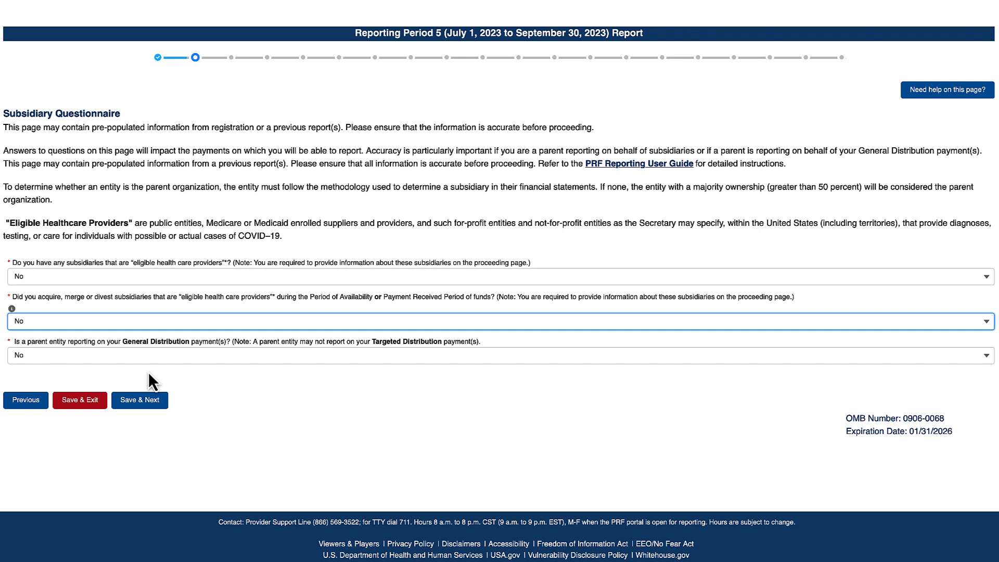
- Switch parent-entity reporting from Yes (with a parent TIN) to No, then Save & Next
{"action": "left_click", "coordinate": [150, 361]}
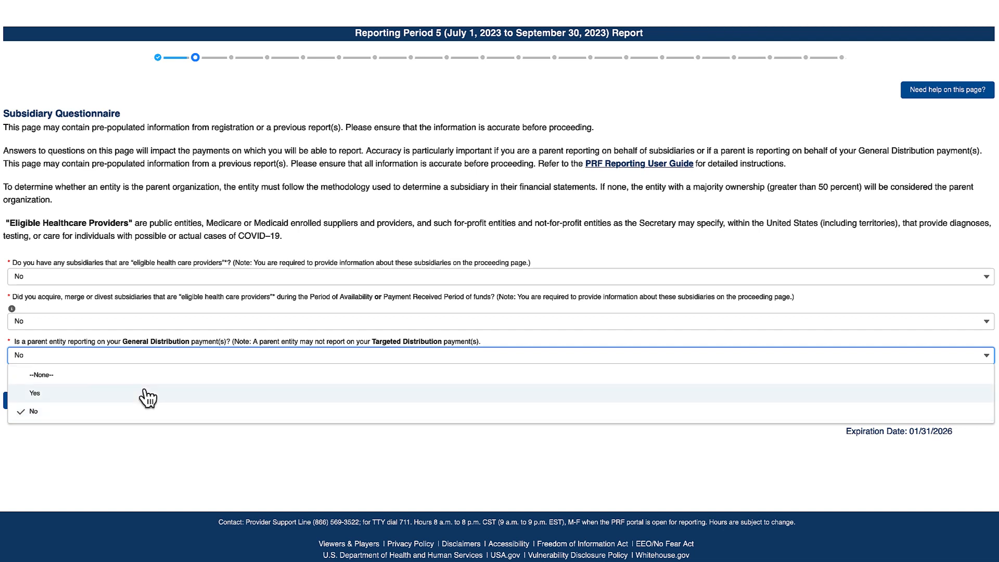
{"action": "left_click", "coordinate": [145, 393]}
{"action": "left_click", "coordinate": [140, 406]}
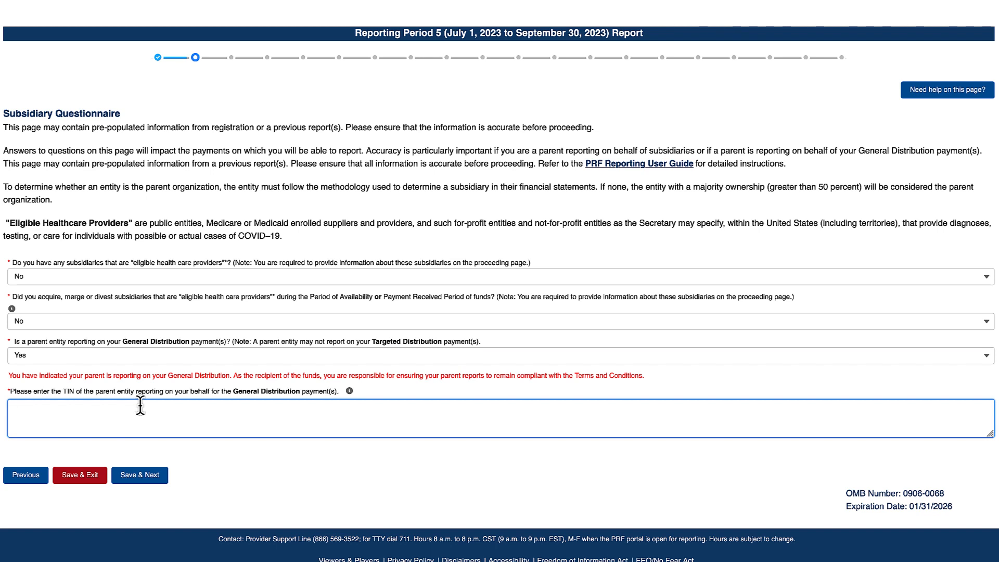
{"action": "type", "text": "123456789"}
{"action": "left_click", "coordinate": [138, 357]}
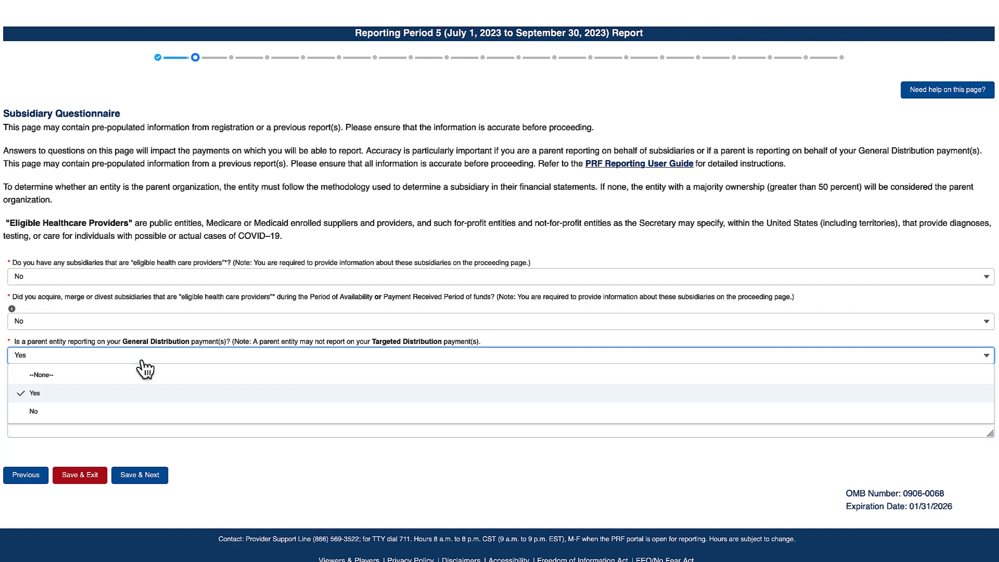
{"action": "left_click", "coordinate": [128, 416]}
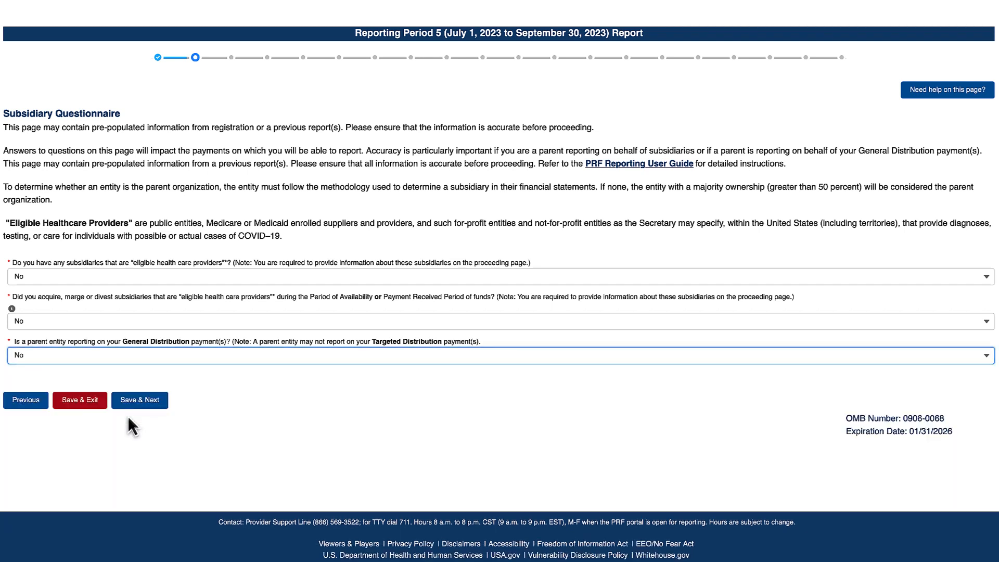
{"action": "left_click", "coordinate": [131, 408]}
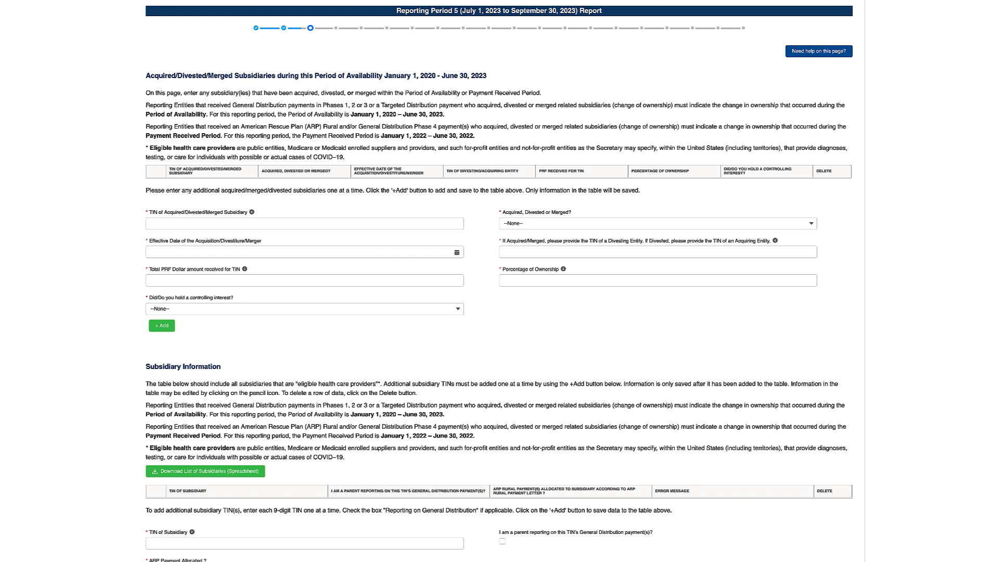
- Scroll down to the Subsidiary Information table and its +Add entry form
{"action": "scroll", "coordinate": [856, 328], "scroll_direction": "down", "scroll_amount": 1}
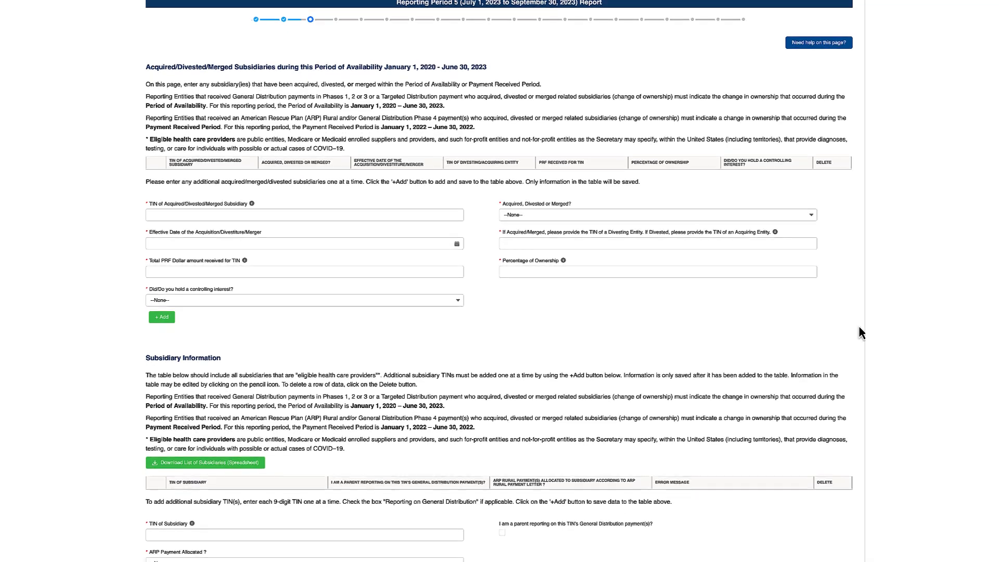
{"action": "scroll", "coordinate": [857, 327], "scroll_direction": "down", "scroll_amount": 1}
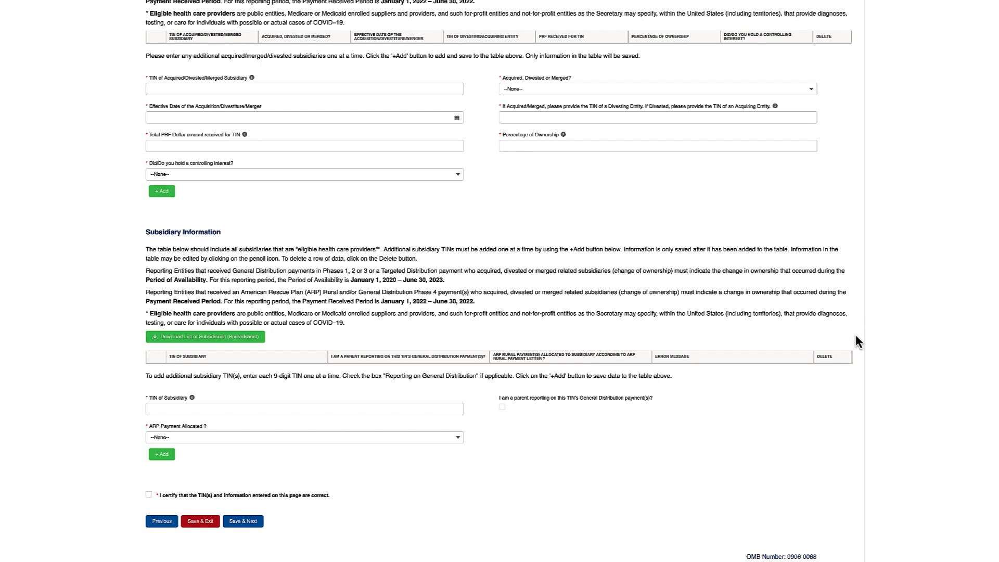
- Add a subsidiary row with its TIN, parent reporting checked, ARP Payment Allocated Yes
{"action": "left_click", "coordinate": [439, 408]}
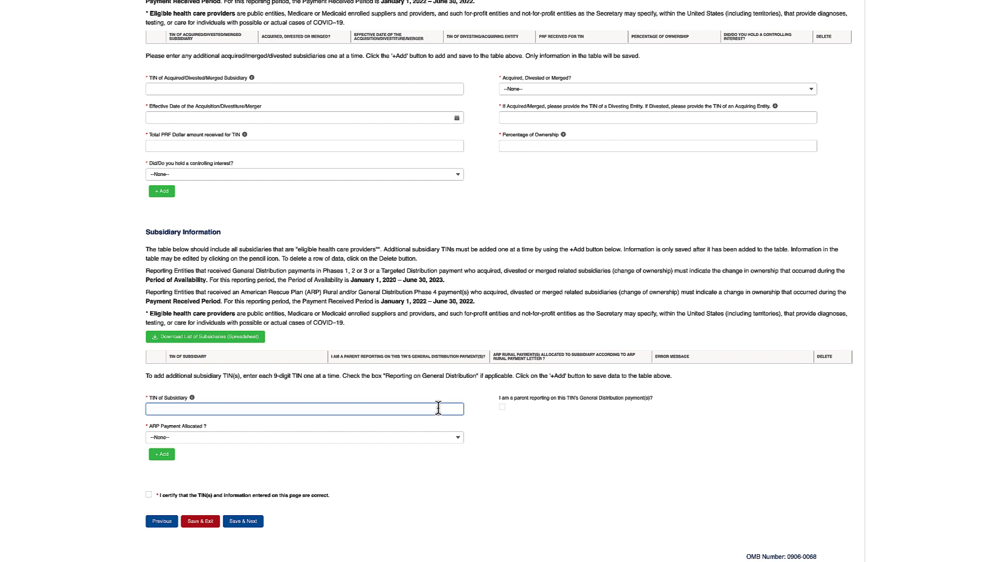
{"action": "type", "text": "999999999"}
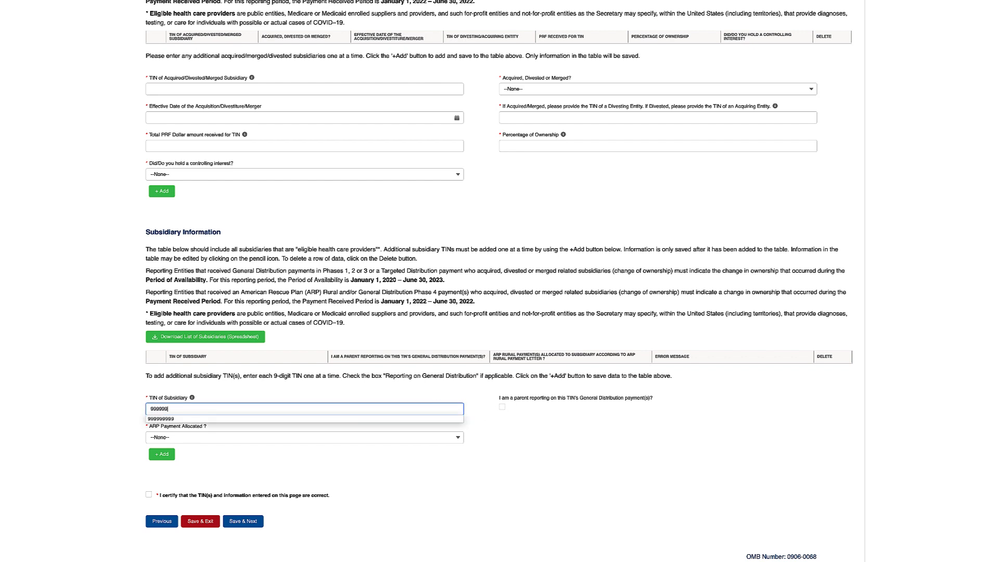
{"action": "left_click", "coordinate": [501, 408]}
{"action": "left_click", "coordinate": [436, 440]}
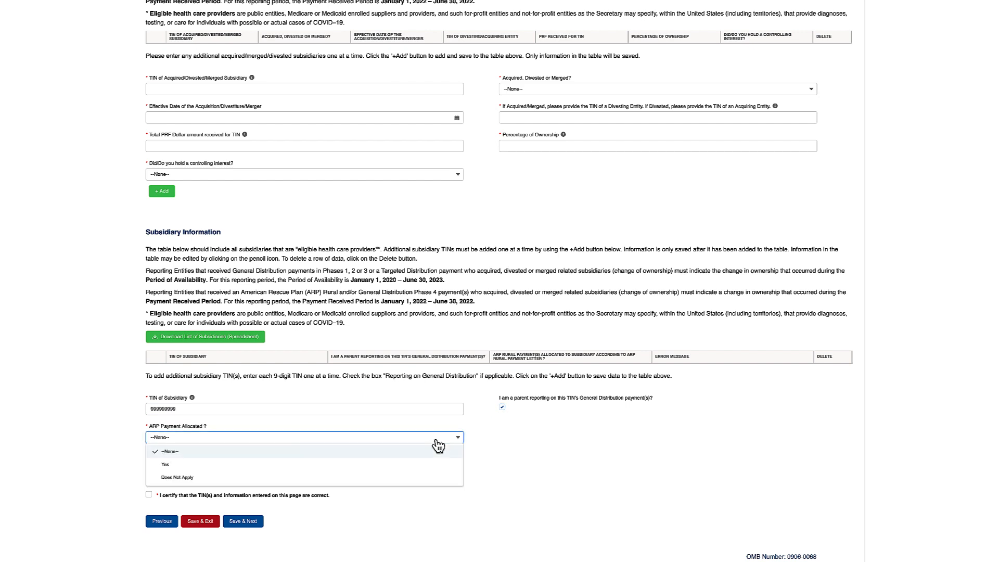
{"action": "left_click", "coordinate": [436, 471]}
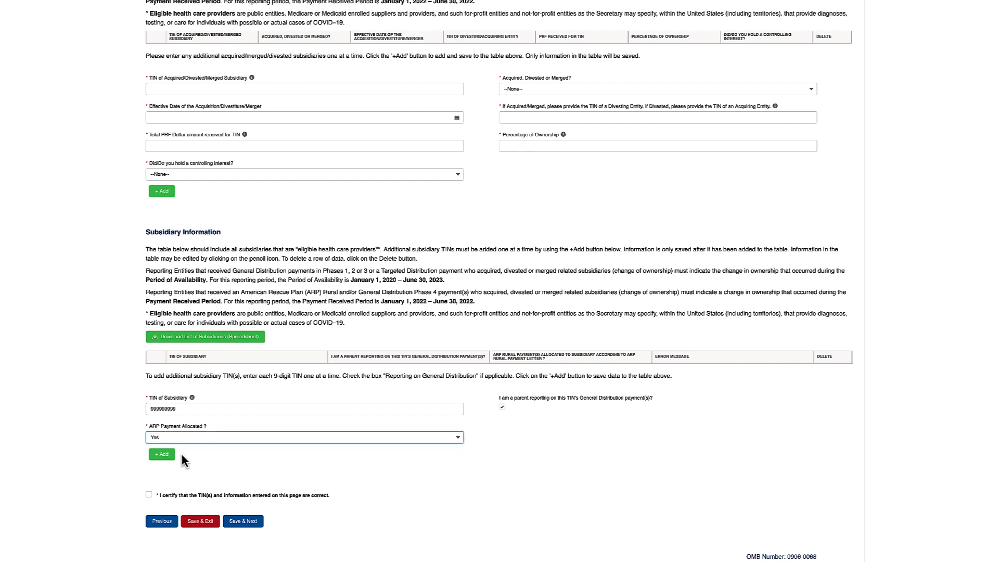
{"action": "left_click", "coordinate": [168, 455]}
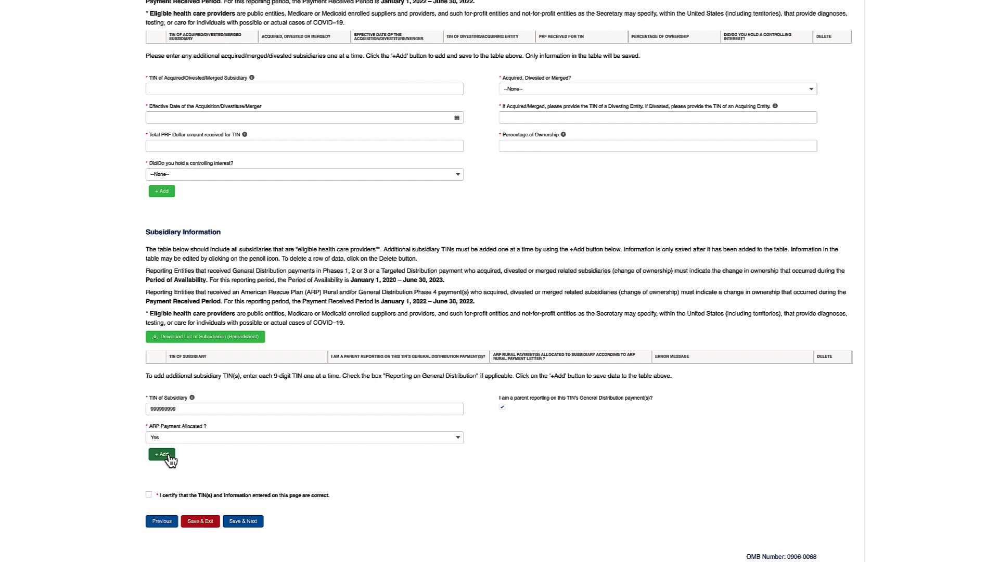
{"action": "left_click", "coordinate": [168, 455]}
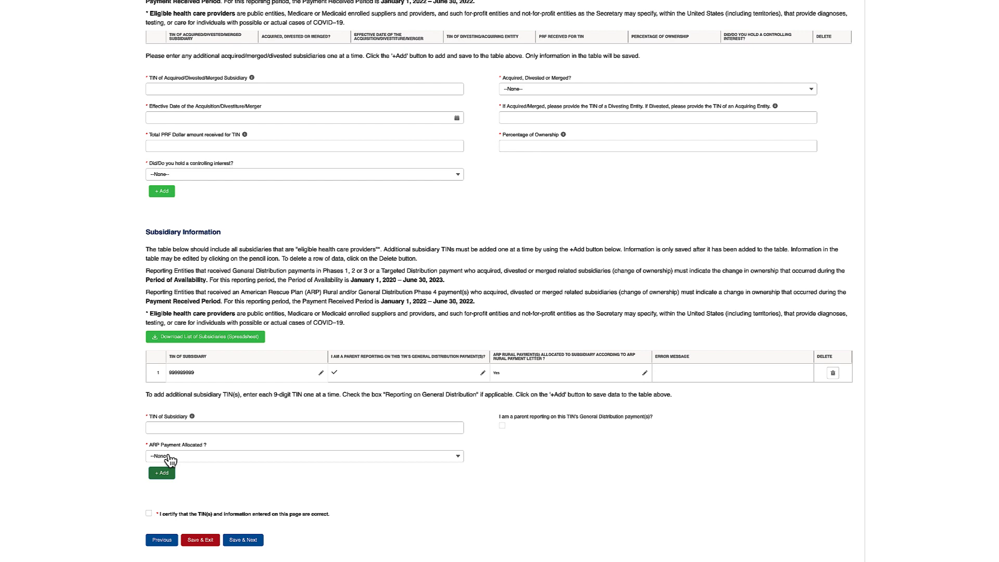
- Add a second subsidiary TIN with parent reporting checked and ARP Payment Allocated Does Not Apply
{"action": "left_click", "coordinate": [188, 427]}
{"action": "type", "text": "88"}
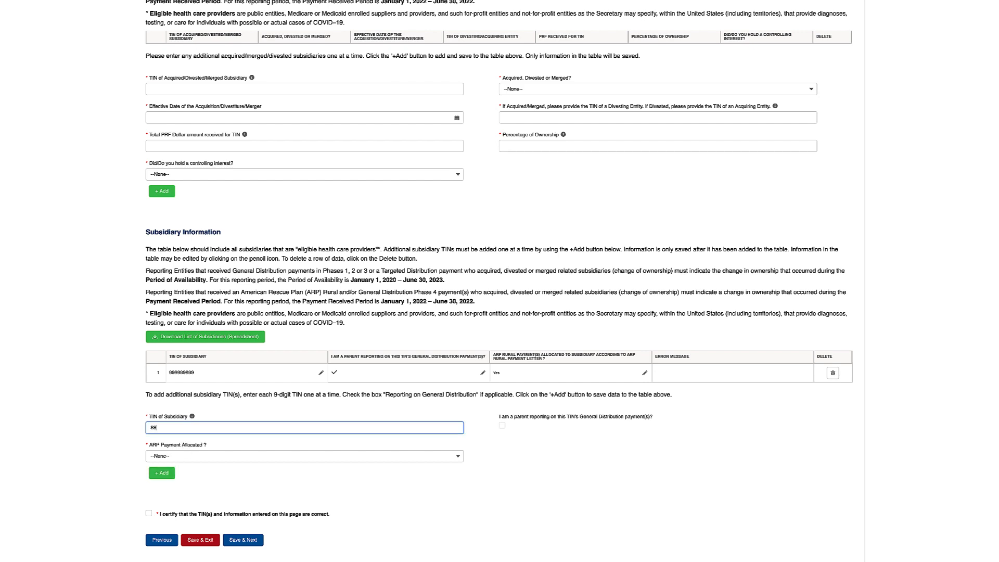
{"action": "type", "text": "8888888"}
{"action": "left_click", "coordinate": [502, 427]}
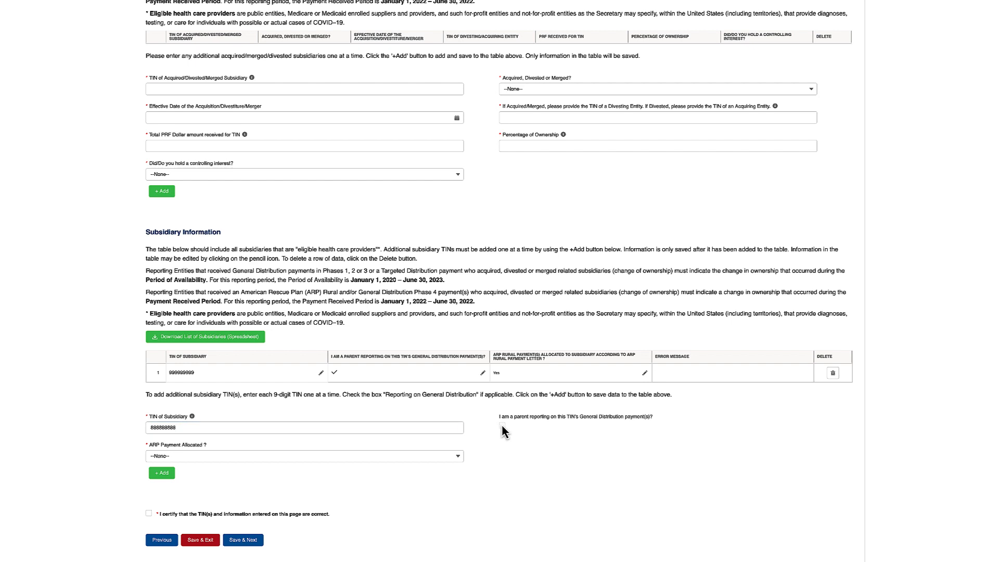
{"action": "left_click", "coordinate": [457, 456]}
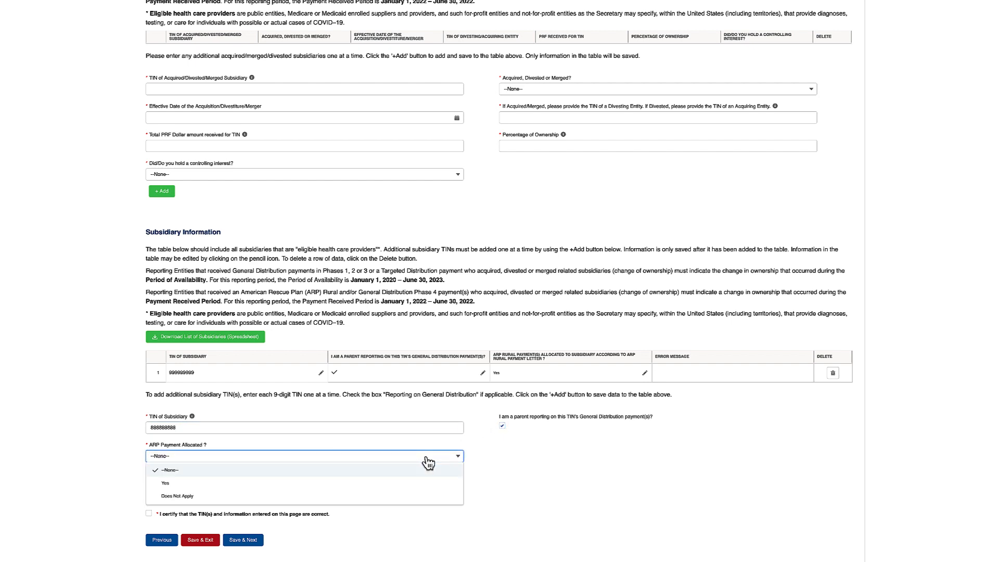
{"action": "left_click", "coordinate": [413, 497]}
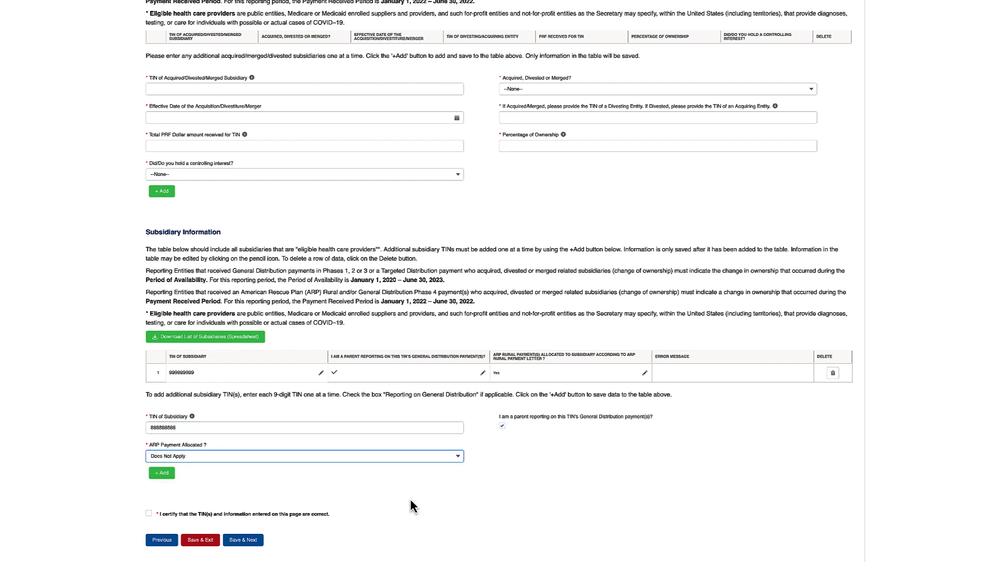
{"action": "left_click", "coordinate": [164, 474]}
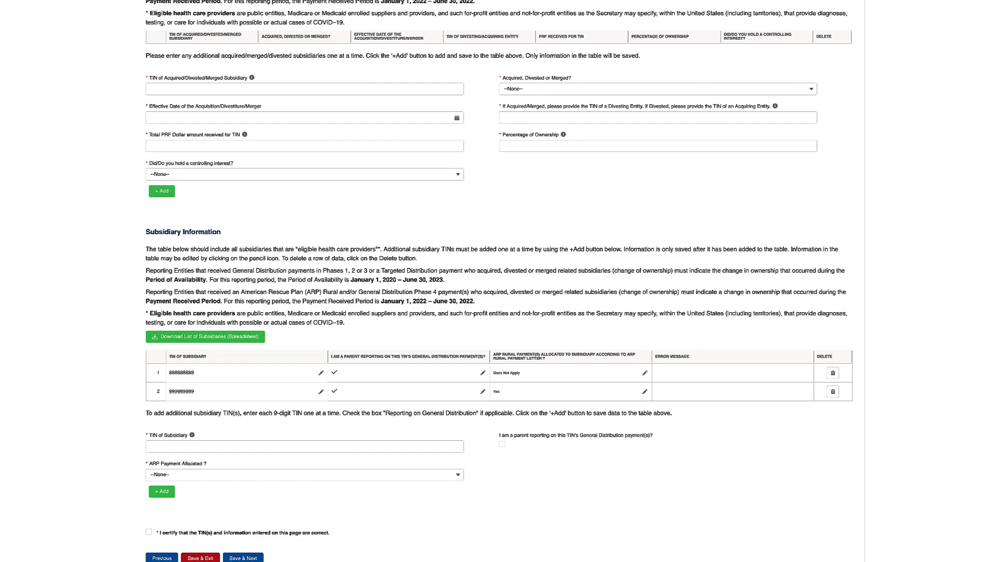
{"action": "scroll", "coordinate": [500, 281], "scroll_direction": "up", "scroll_amount": 2}
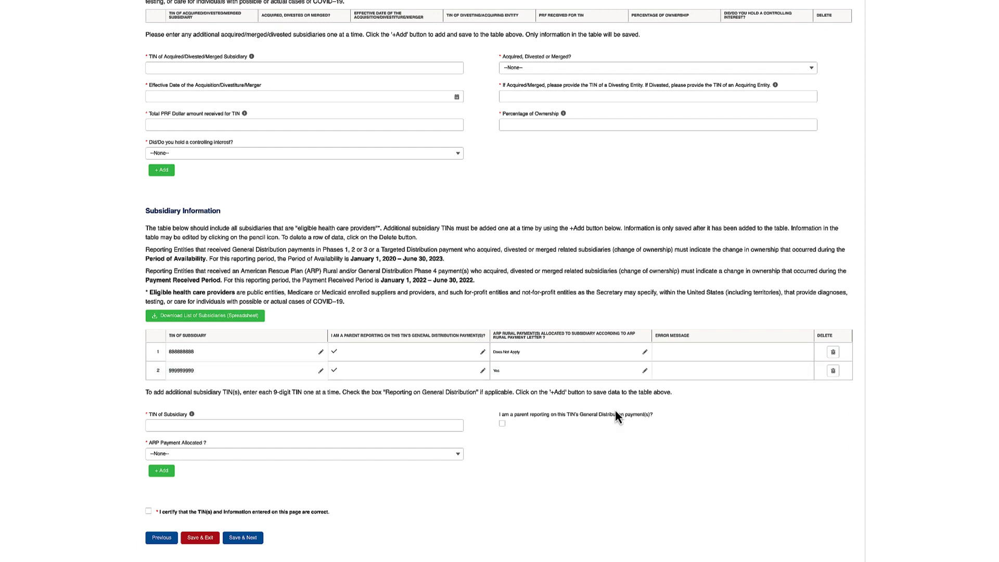
- Add another subsidiary TIN with parent reporting checked and ARP Payment Allocated Yes
{"action": "left_click", "coordinate": [445, 424]}
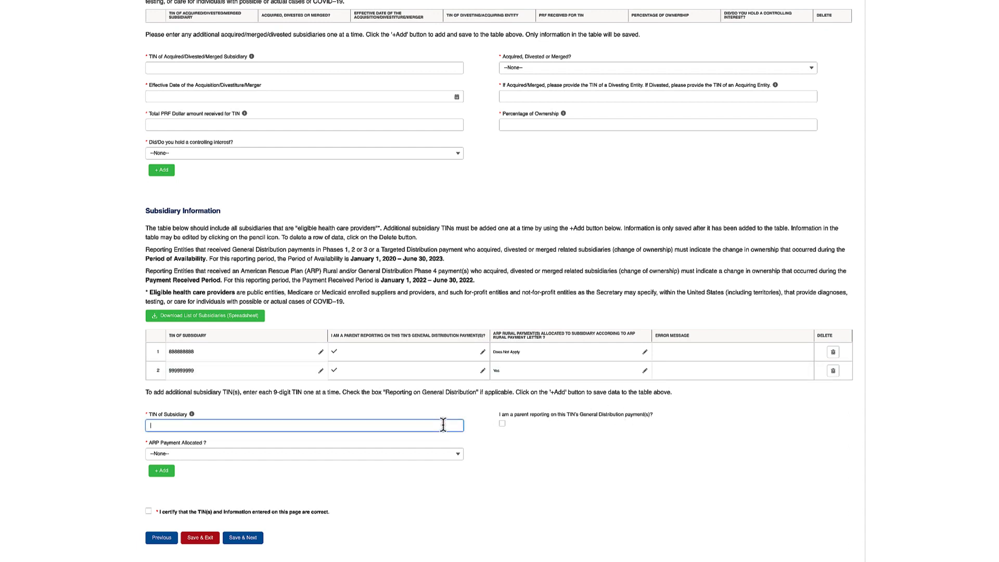
{"action": "type", "text": "333333333"}
{"action": "left_click", "coordinate": [504, 425]}
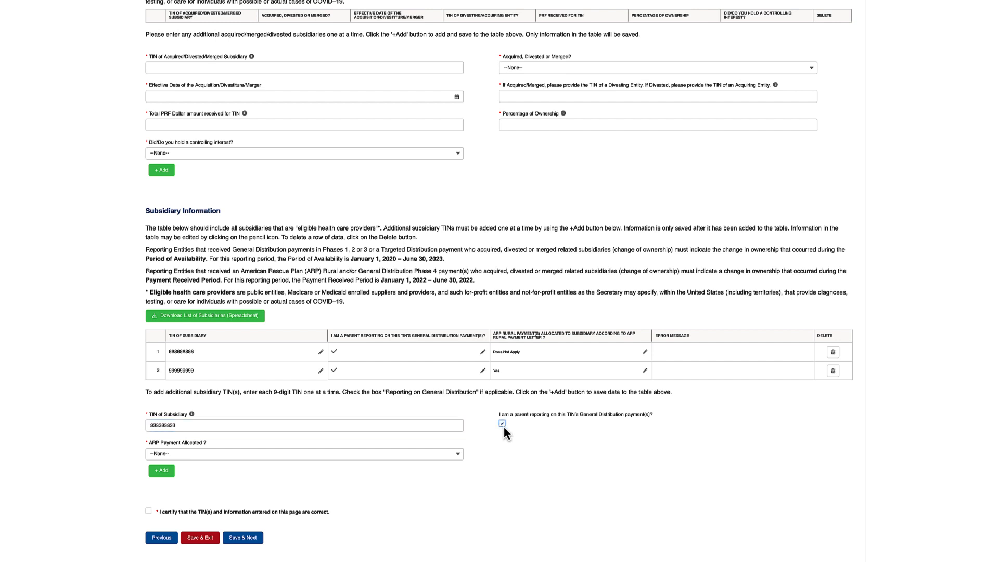
{"action": "left_click", "coordinate": [453, 457]}
{"action": "left_click", "coordinate": [412, 482]}
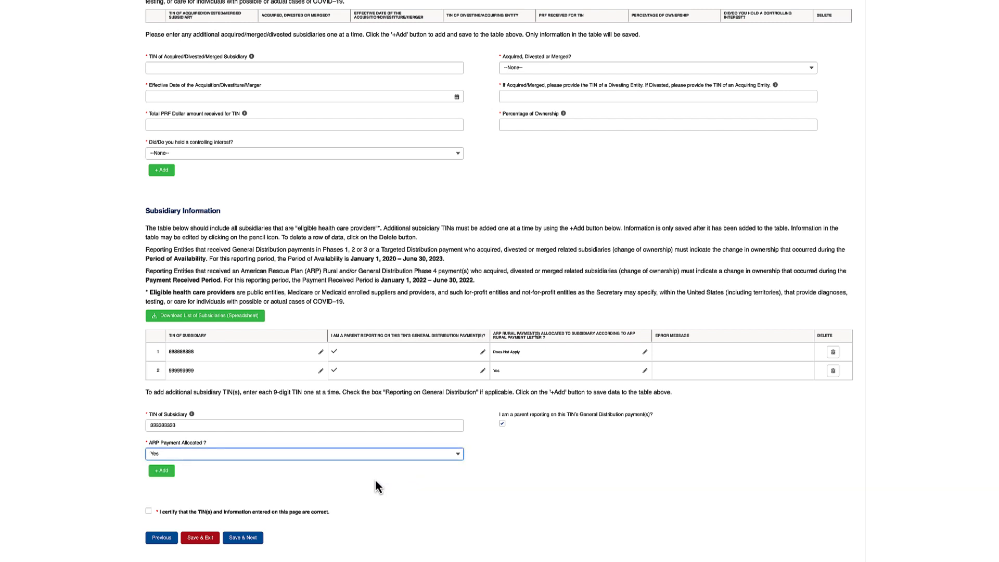
{"action": "left_click", "coordinate": [167, 475]}
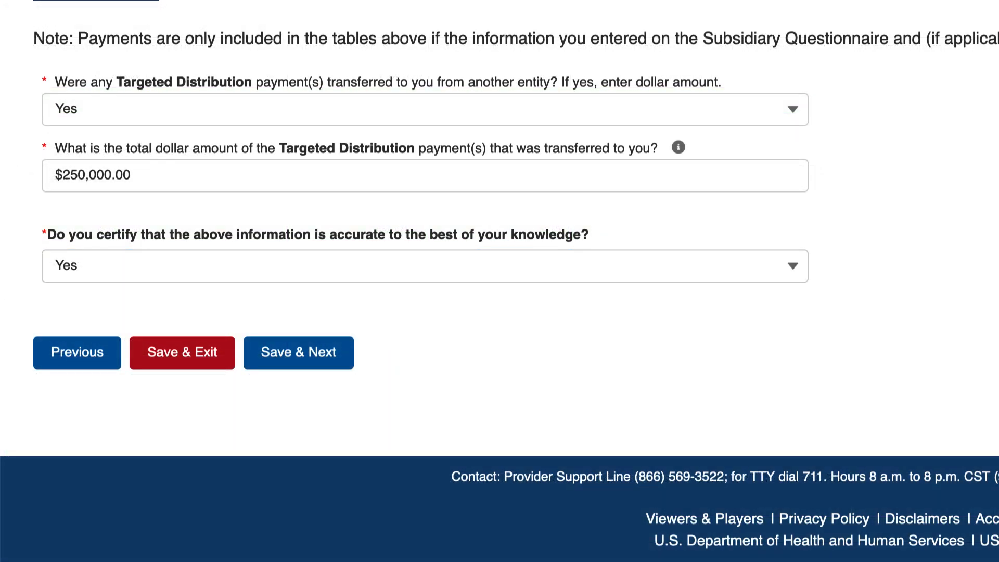
{"action": "left_click", "coordinate": [793, 267]}
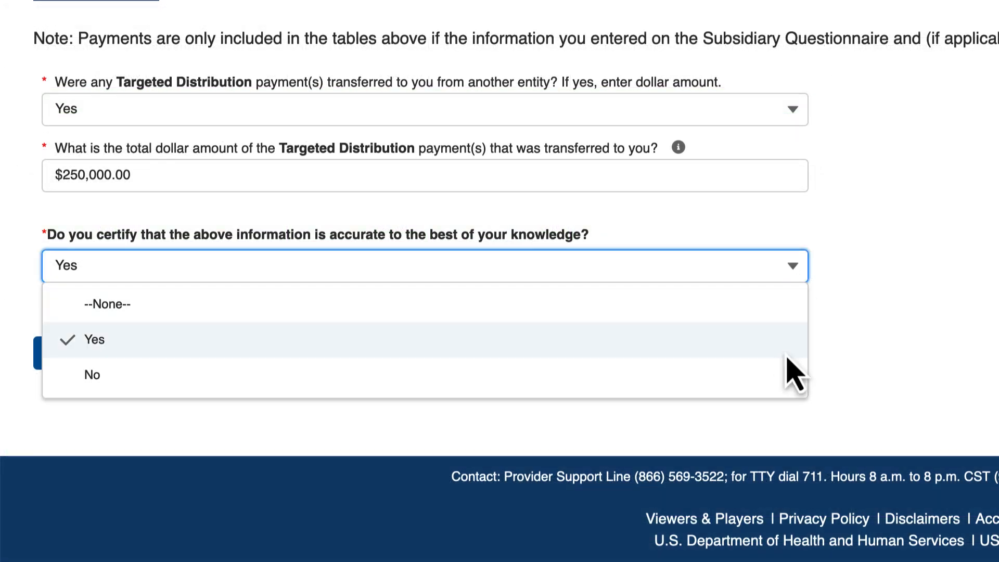
{"action": "left_click", "coordinate": [791, 375]}
{"action": "left_click", "coordinate": [787, 389]}
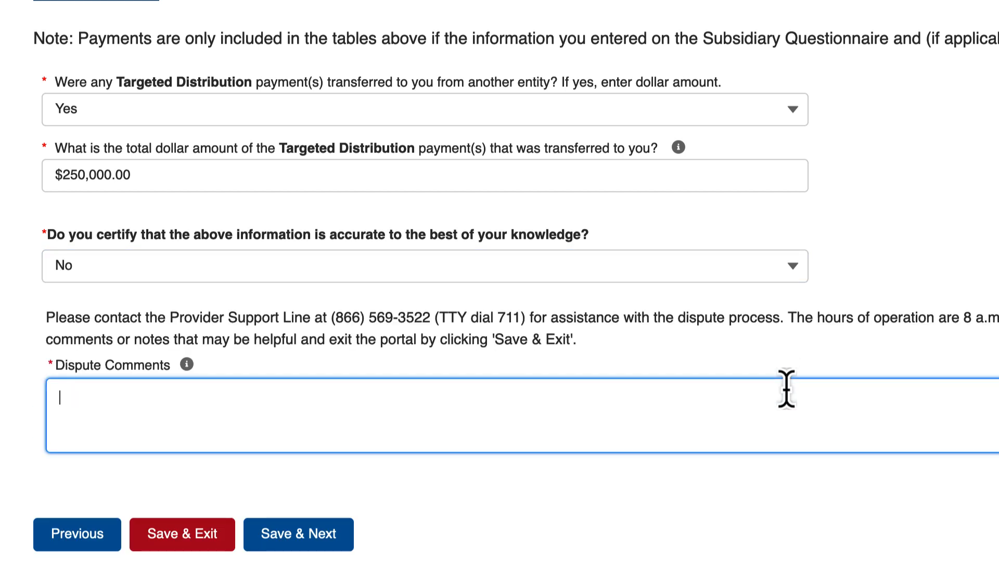
{"action": "type", "text": "Dispute comment"}
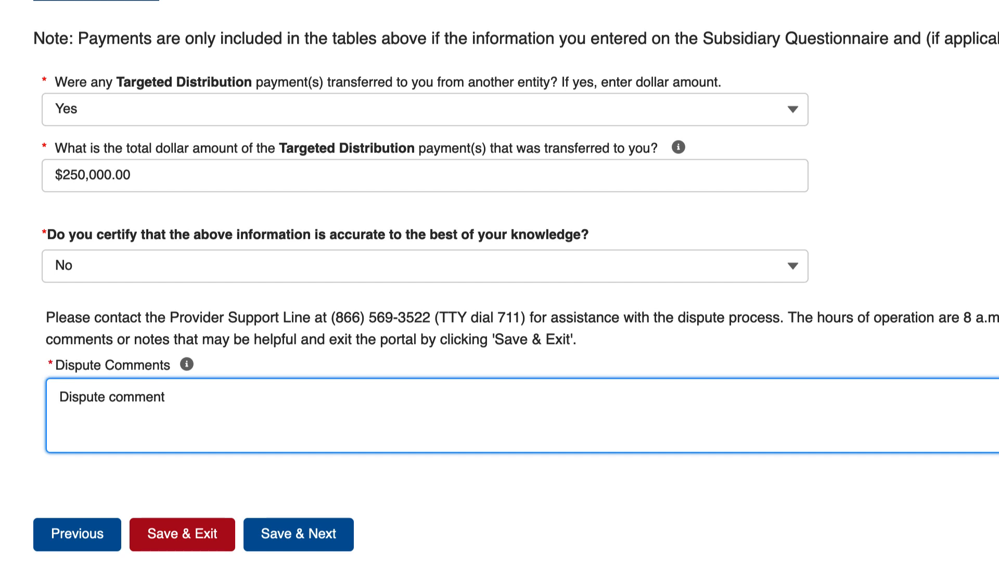
{"action": "left_click", "coordinate": [792, 266]}
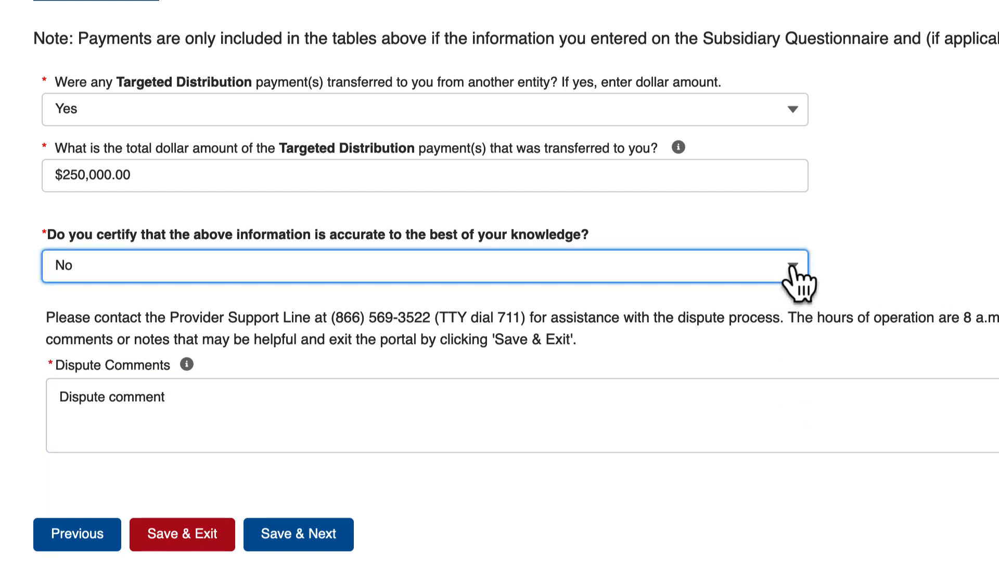
{"action": "left_click", "coordinate": [726, 339]}
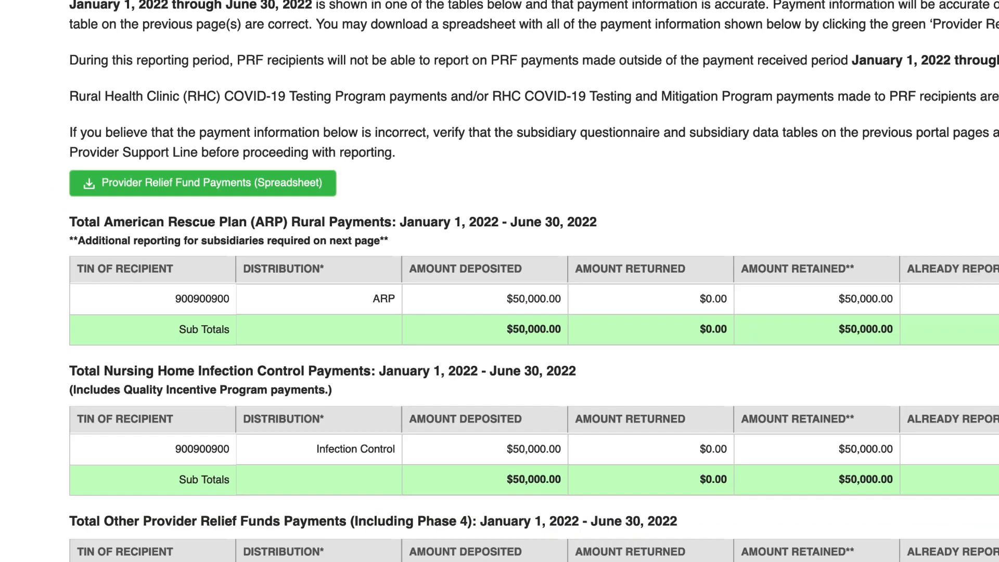
{"action": "scroll", "coordinate": [259, 492], "scroll_direction": "down", "scroll_amount": 2}
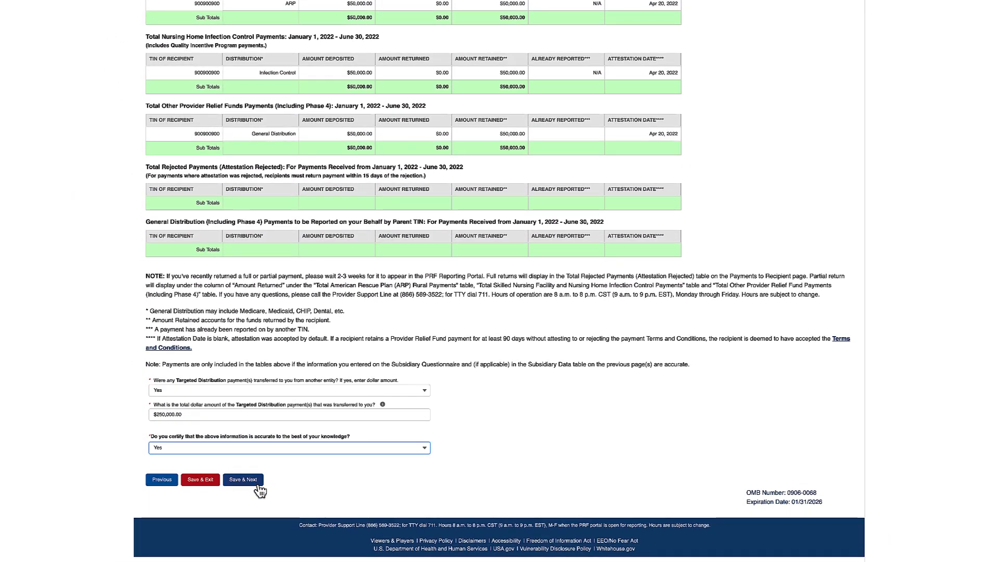
- Save the certified payments page and scroll through the Interest Earned and Tax Information page
{"action": "left_click", "coordinate": [257, 484]}
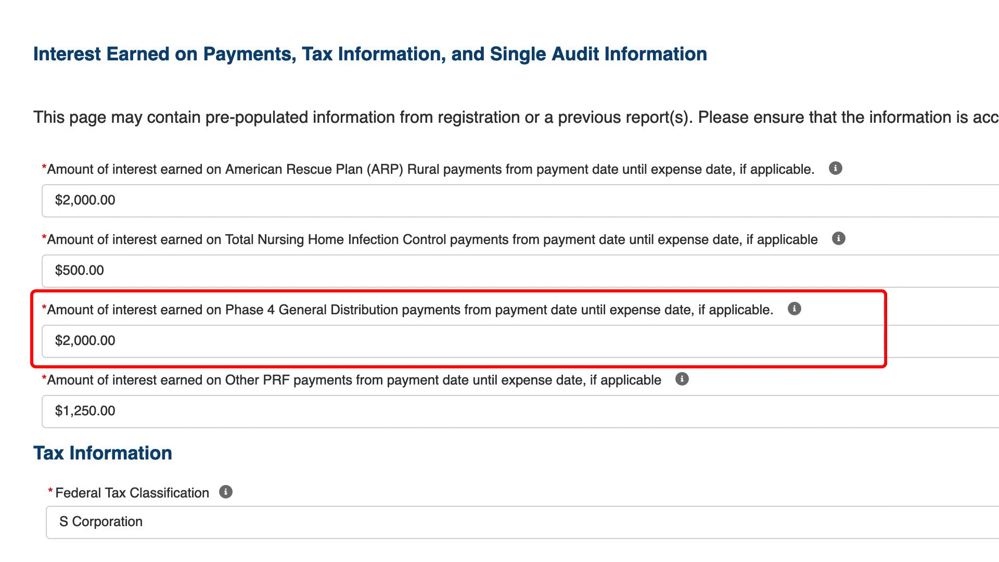
{"action": "scroll", "coordinate": [500, 281], "scroll_direction": "down", "scroll_amount": 8}
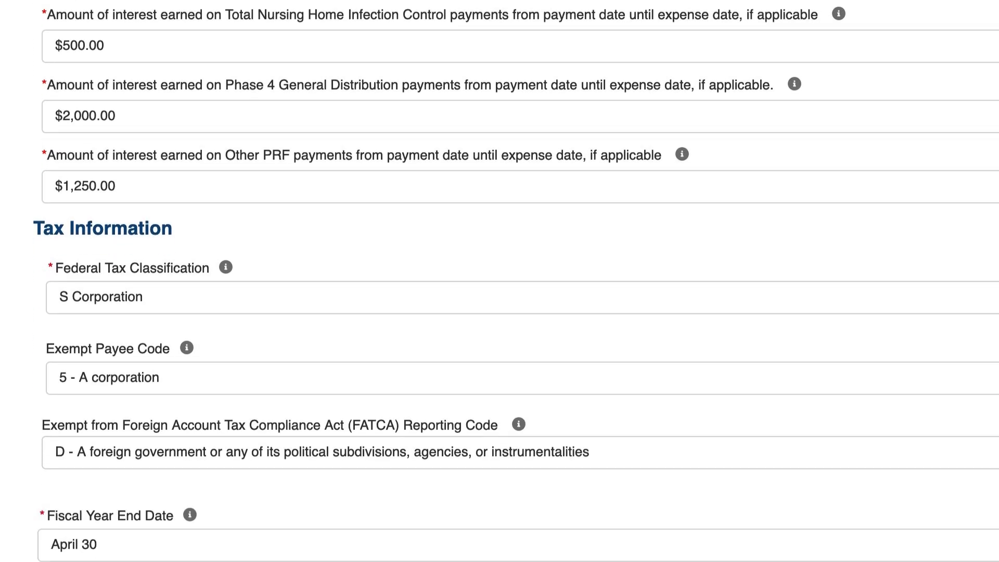
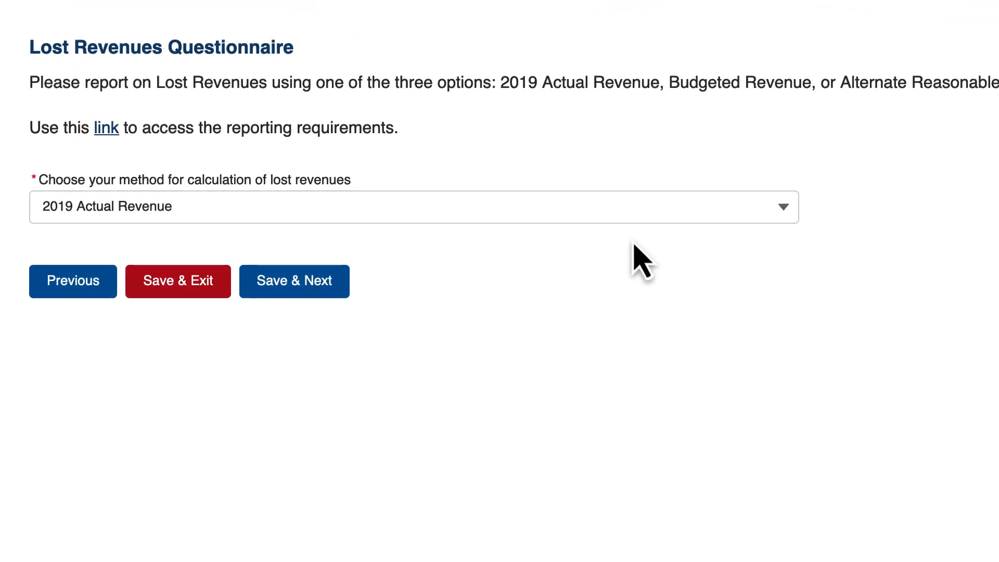
- Open the calculation-method list showing 2019 Actual Revenue, Budgeted Revenue and Alternate Reasonable Methodology
{"action": "left_click", "coordinate": [635, 211]}
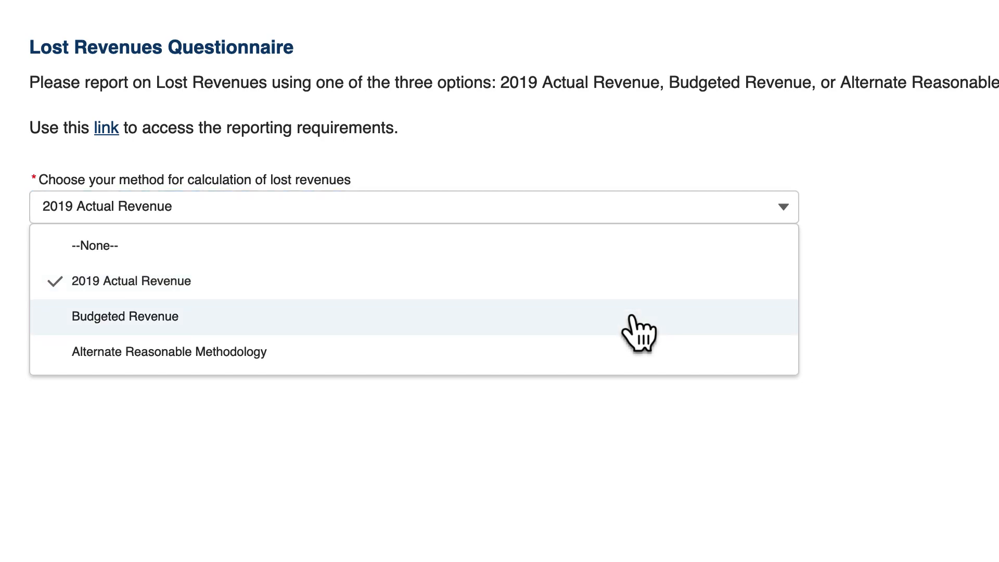
- Switch the lost revenue calculation method to Budgeted Revenue
{"action": "left_click", "coordinate": [783, 317]}
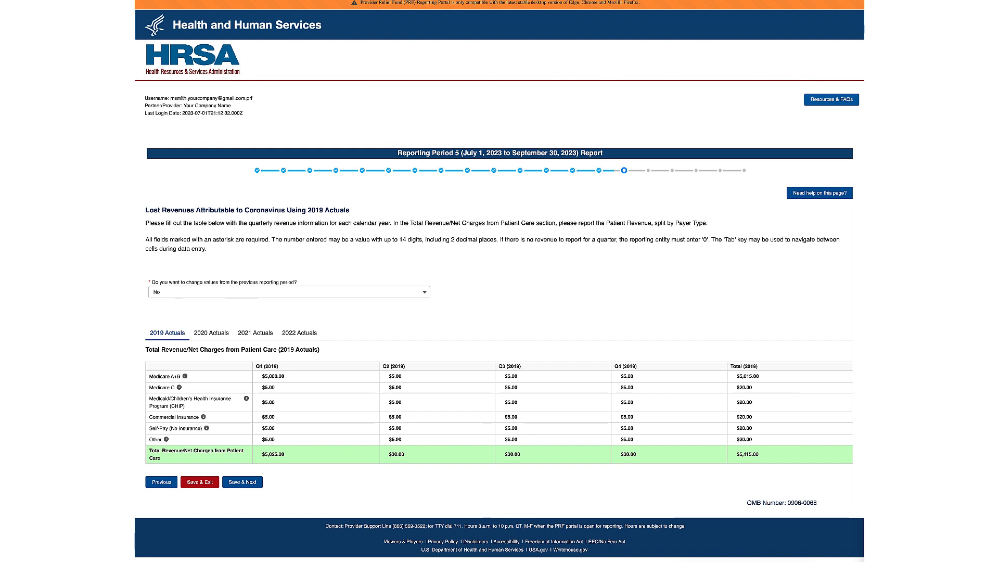
- Try Yes for changing previous-period values, then set the answer back to No
{"action": "left_click", "coordinate": [424, 295]}
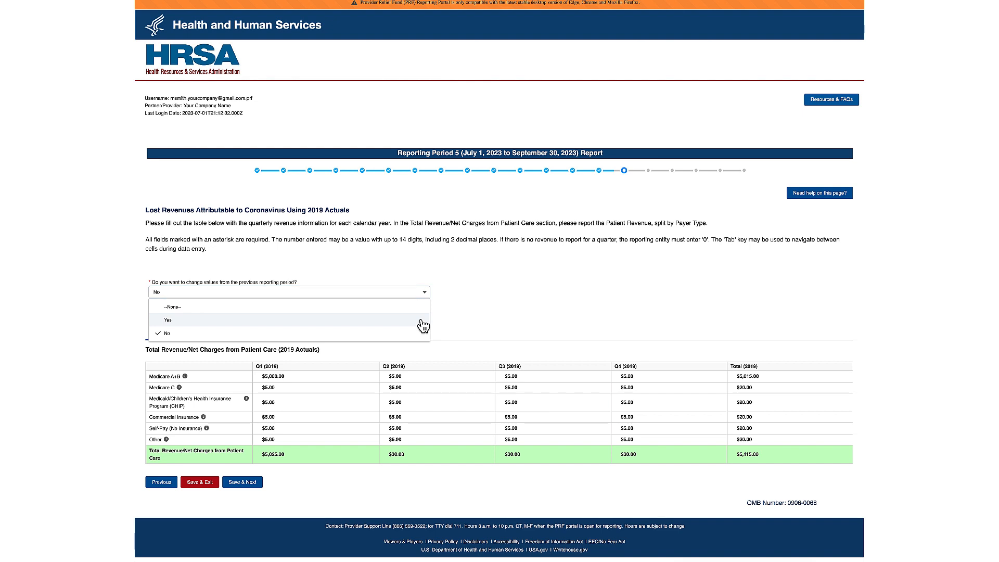
{"action": "left_click", "coordinate": [421, 321]}
{"action": "left_click", "coordinate": [419, 320]}
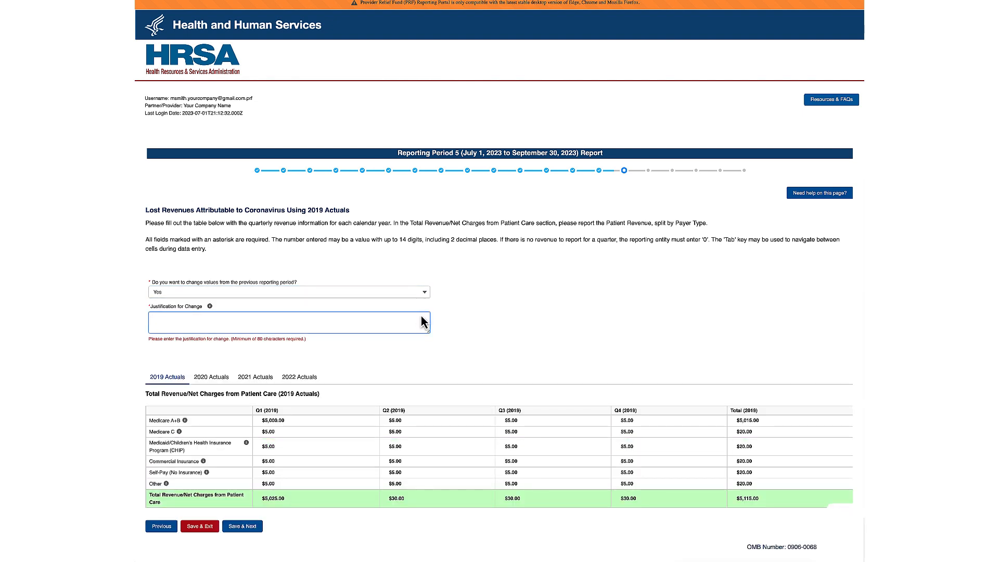
{"action": "left_click", "coordinate": [425, 294]}
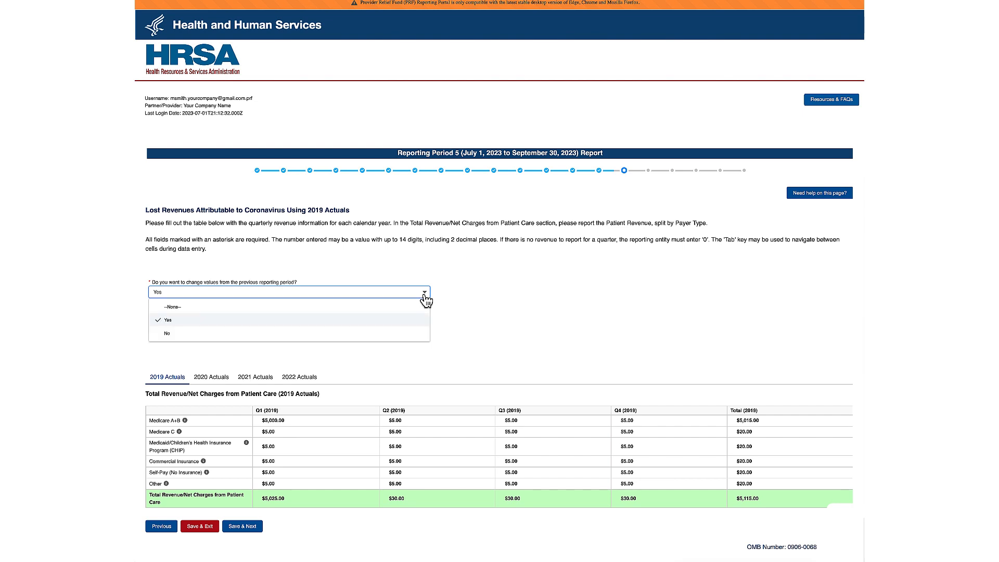
{"action": "left_click", "coordinate": [424, 333]}
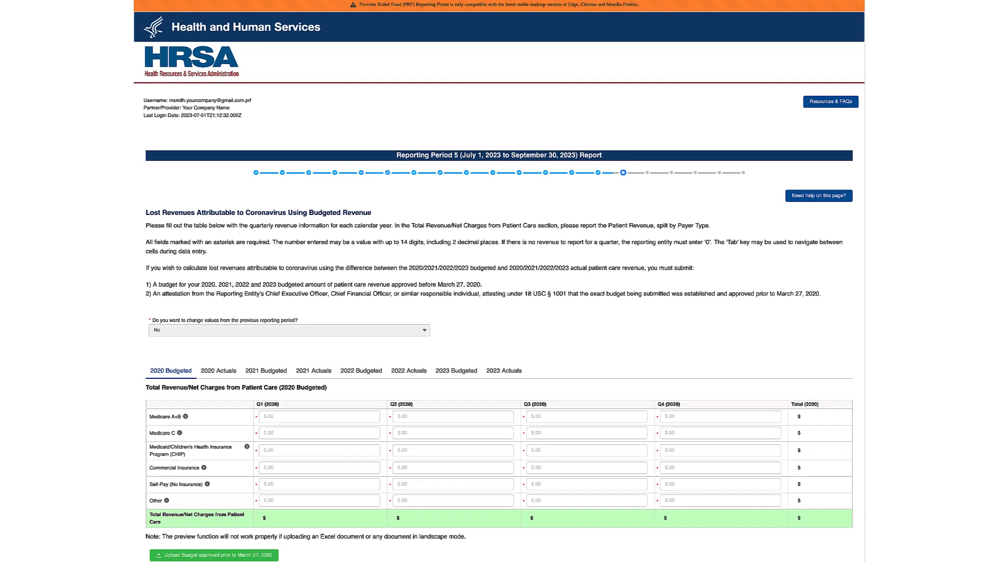
{"action": "scroll", "coordinate": [864, 425], "scroll_direction": "down", "scroll_amount": 2}
{"action": "scroll", "coordinate": [864, 425], "scroll_direction": "down", "scroll_amount": 4}
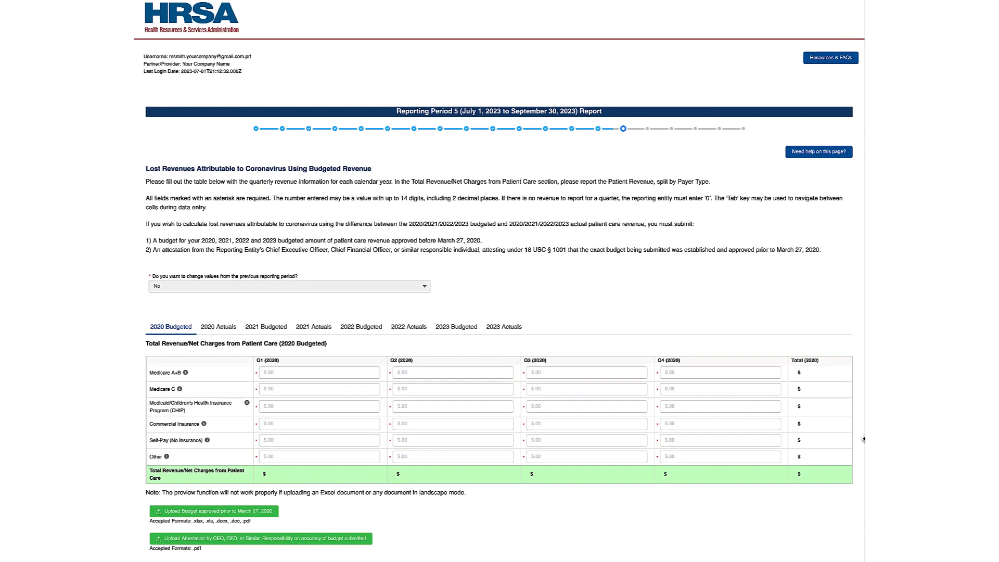
{"action": "scroll", "coordinate": [863, 425], "scroll_direction": "down", "scroll_amount": 2}
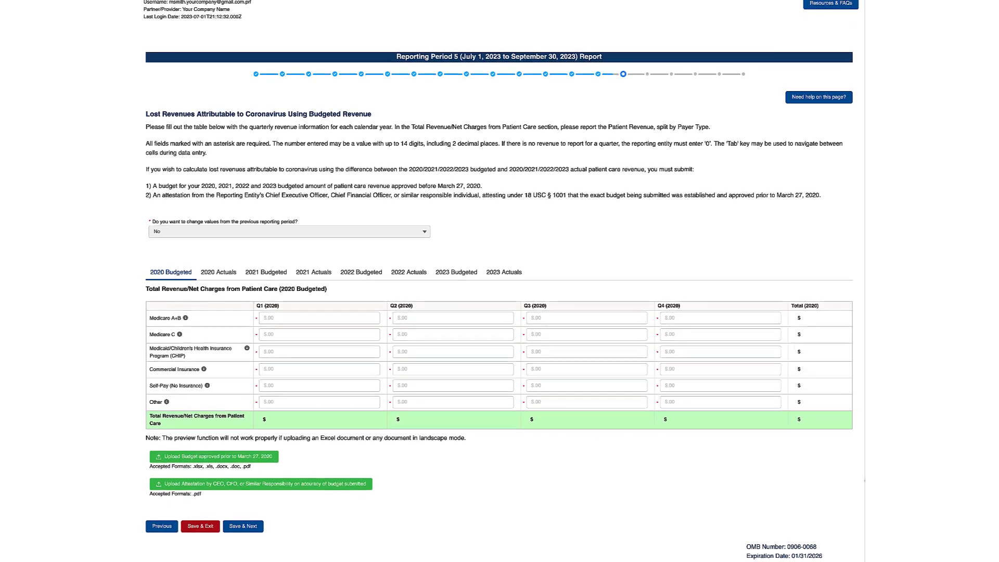
{"action": "scroll", "coordinate": [500, 290], "scroll_direction": "down", "scroll_amount": 2}
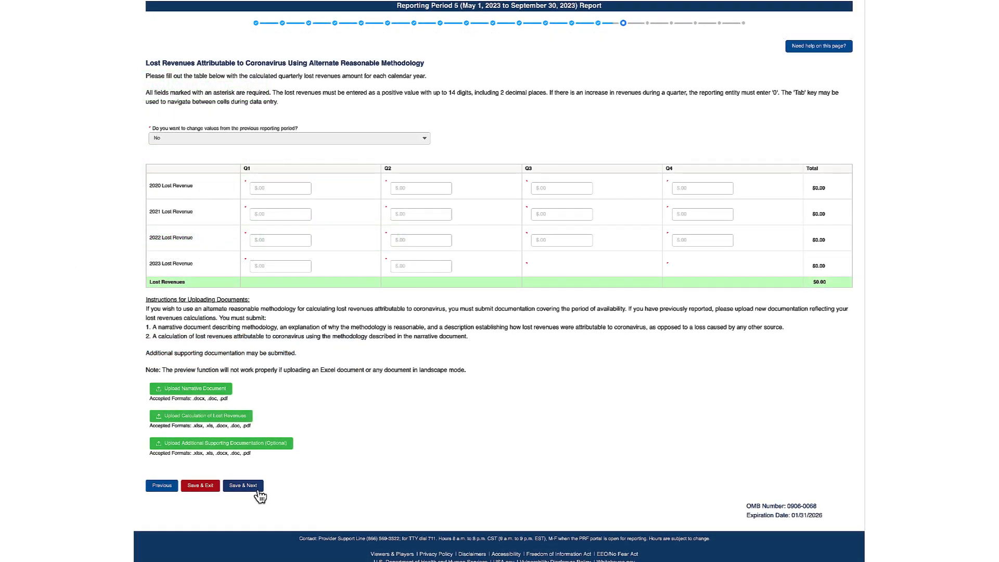
- Save the Budgeted Revenue lost revenues page and continue toward the summary
{"action": "left_click", "coordinate": [245, 486]}
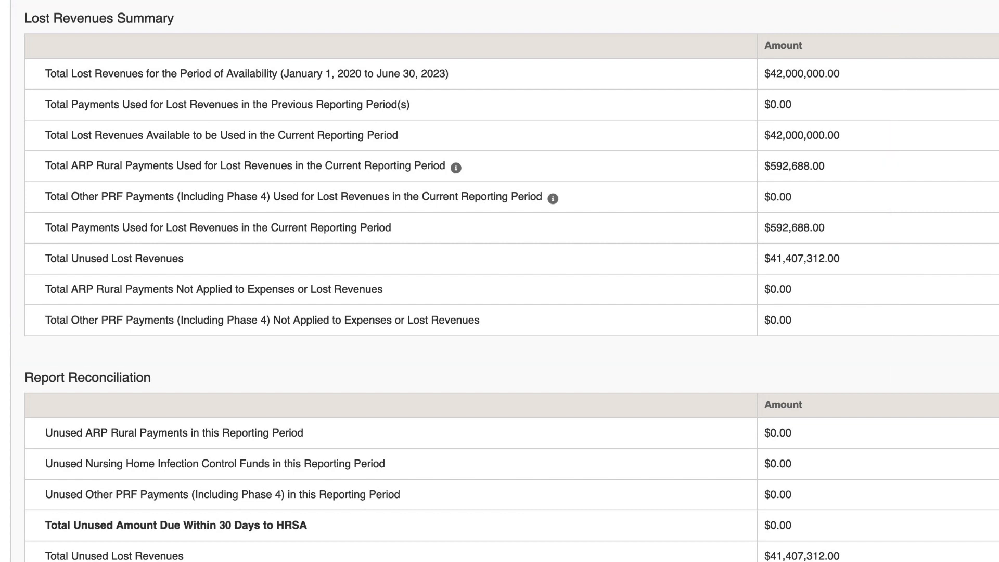
- Scroll down past the Lost Revenues Summary toward Save & Next
{"action": "scroll", "coordinate": [500, 281], "scroll_direction": "down", "scroll_amount": 5}
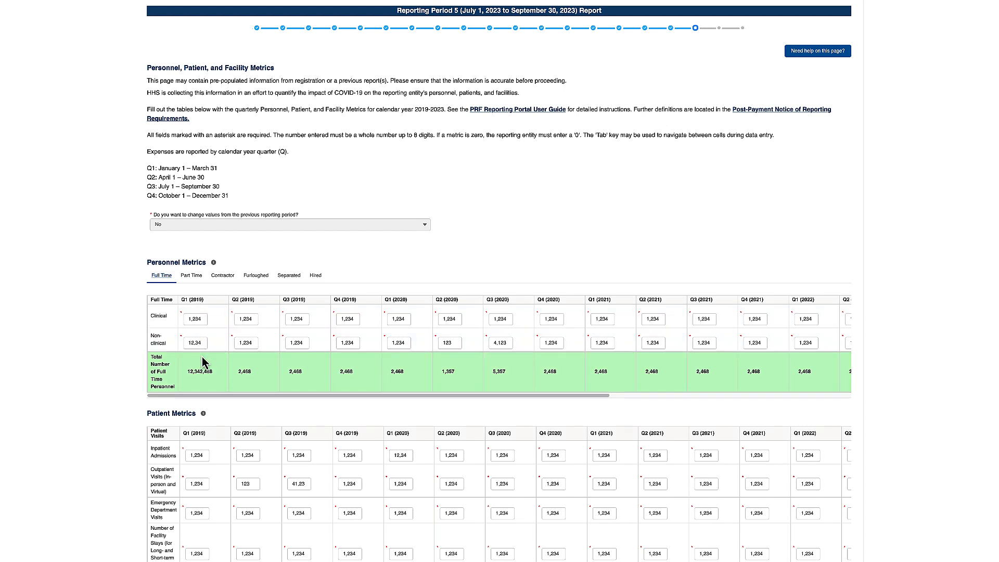
- Scroll the Full Time personnel table right to show quarters through Q2 (2023) and Total
{"action": "left_click_drag", "start_coordinate": [203, 396], "coordinate": [463, 405]}
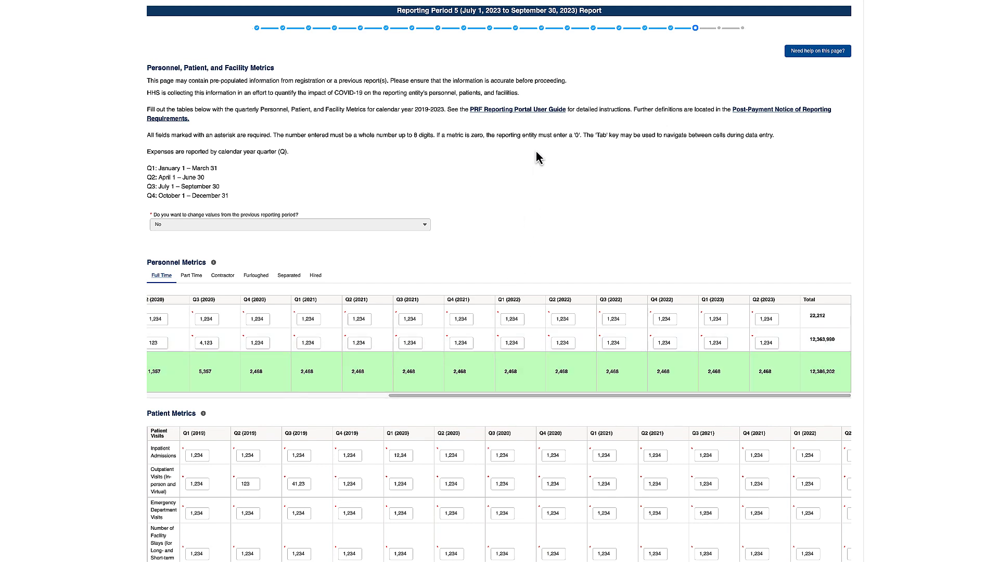
- Open the PRF Reporting Portal User Guide PDF and scroll through its table of contents
{"action": "left_click", "coordinate": [538, 113]}
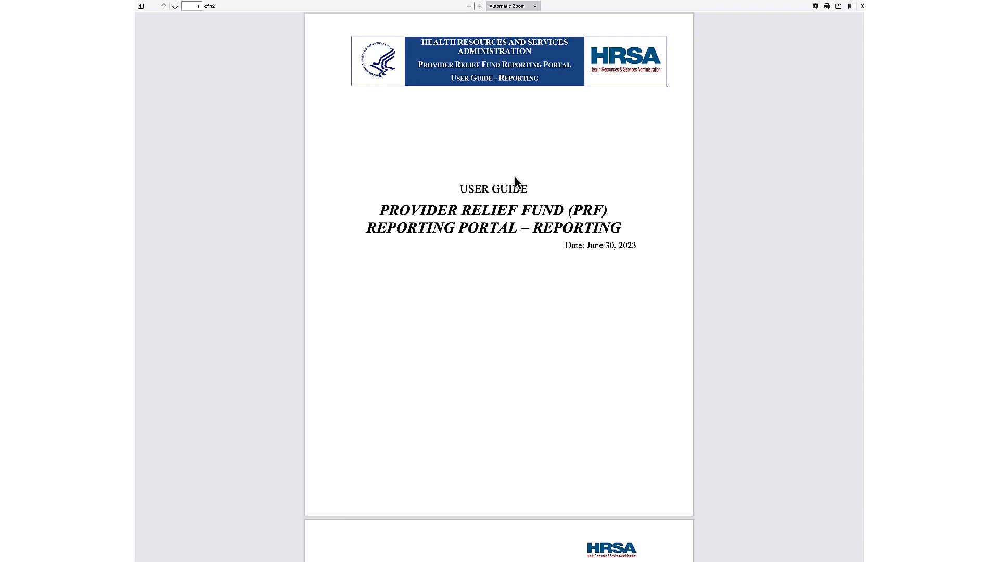
{"action": "scroll", "coordinate": [515, 181], "scroll_direction": "down", "scroll_amount": 3}
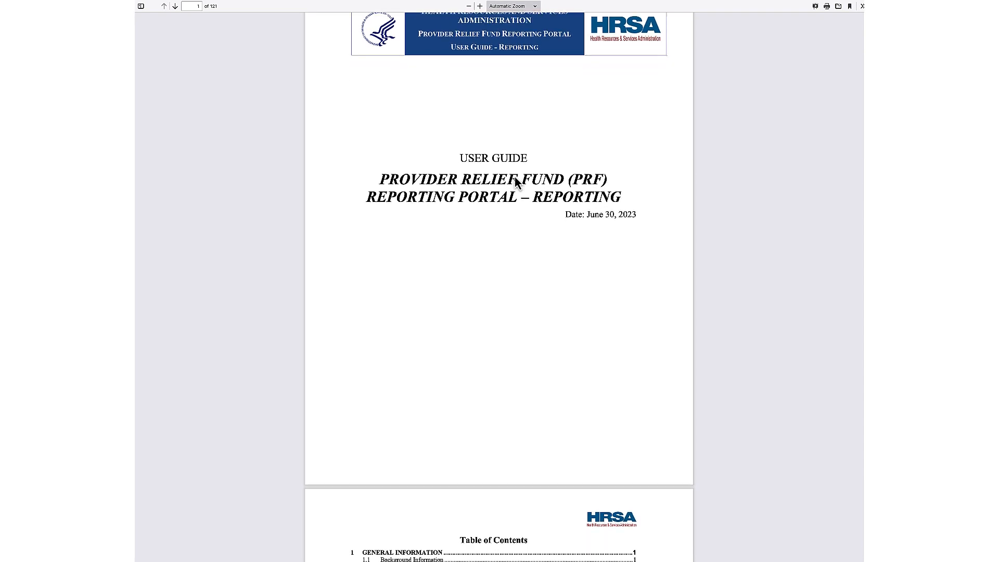
{"action": "scroll", "coordinate": [516, 178], "scroll_direction": "down", "scroll_amount": 3}
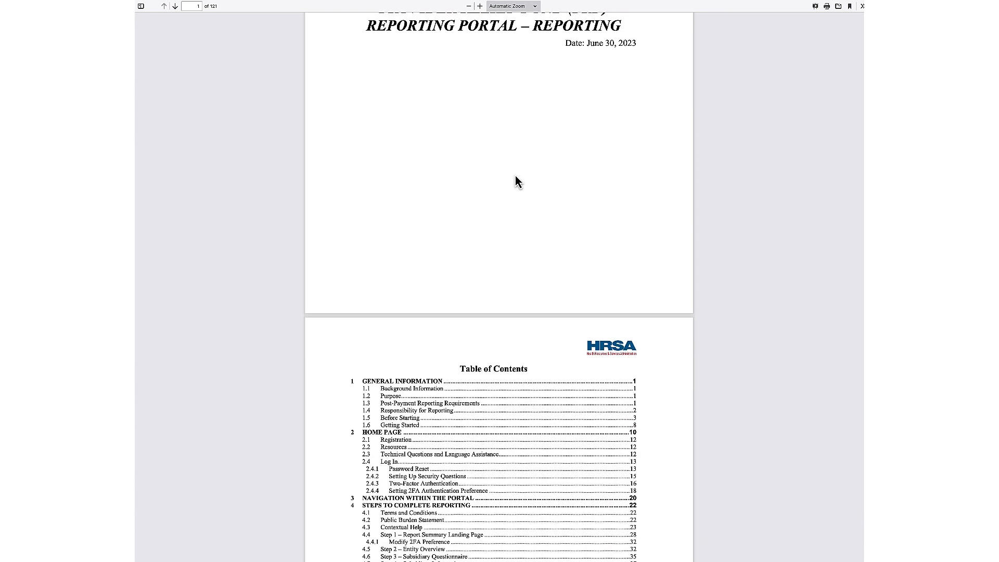
{"action": "scroll", "coordinate": [515, 176], "scroll_direction": "down", "scroll_amount": 3}
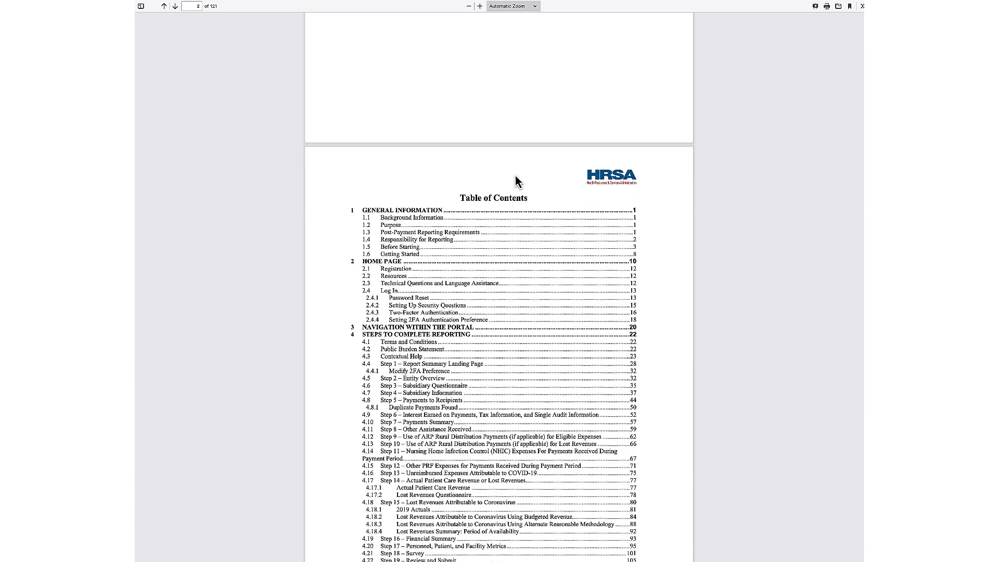
{"action": "scroll", "coordinate": [515, 175], "scroll_direction": "down", "scroll_amount": 3}
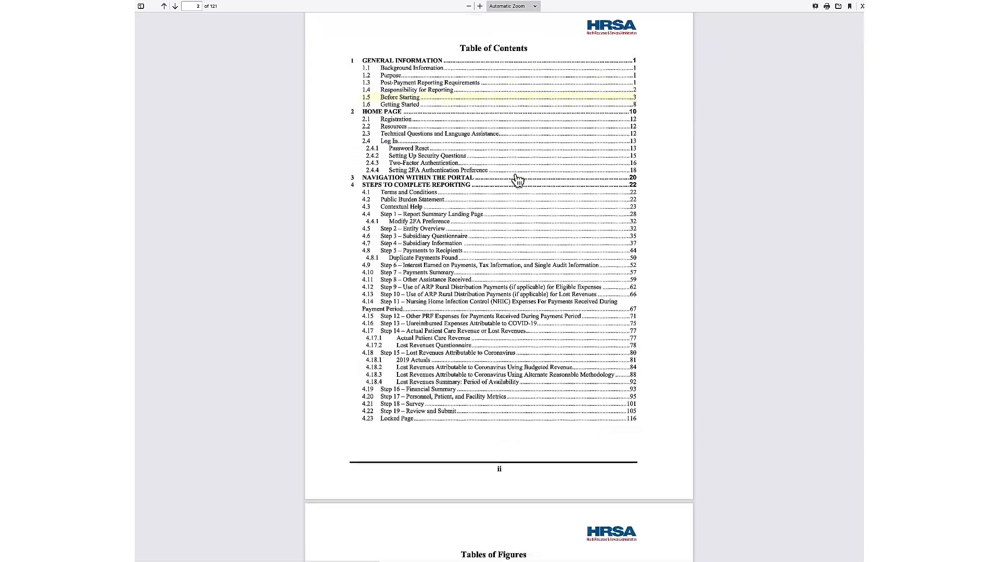
{"action": "scroll", "coordinate": [518, 180], "scroll_direction": "down", "scroll_amount": 2}
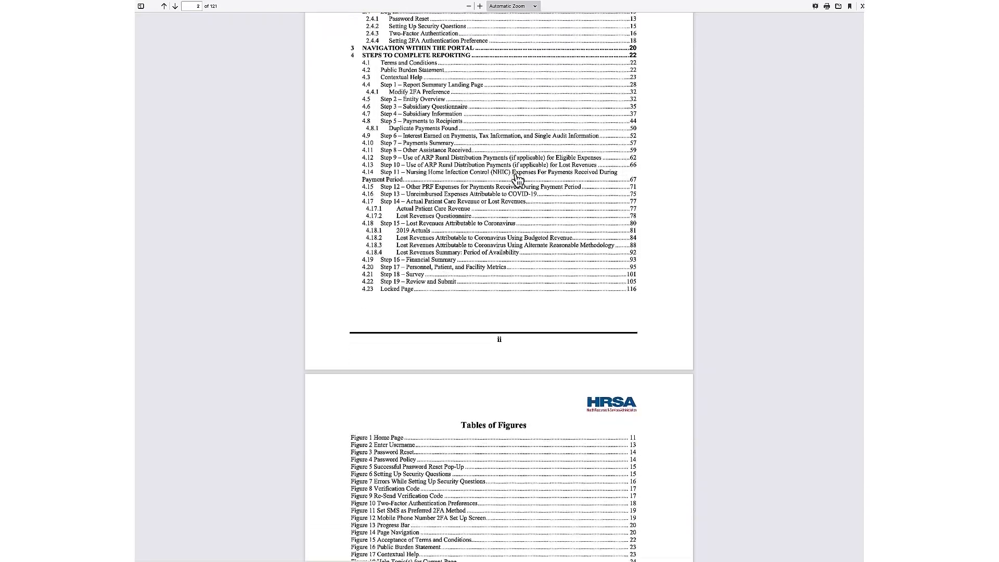
{"action": "scroll", "coordinate": [518, 179], "scroll_direction": "down", "scroll_amount": 1}
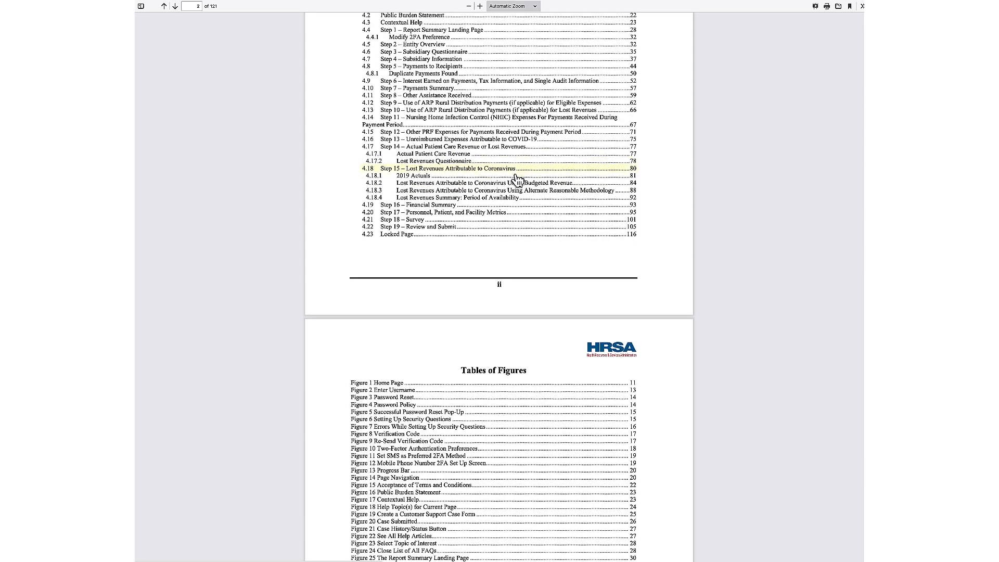
{"action": "scroll", "coordinate": [518, 179], "scroll_direction": "down", "scroll_amount": 1}
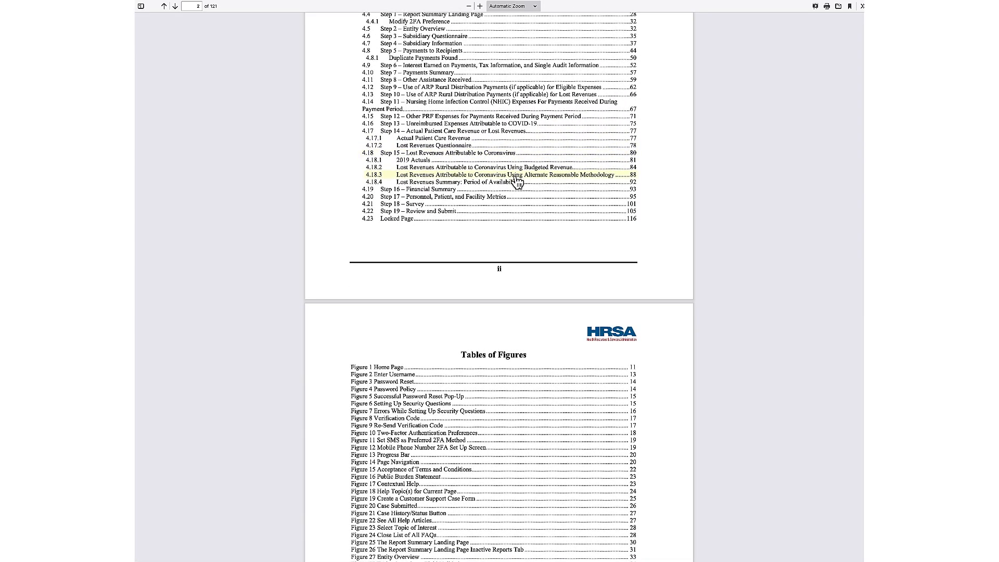
- Jump to the guide's Step 17 section, then clear Q1 (2019) Facility Stays and try saving
{"action": "left_click", "coordinate": [517, 200]}
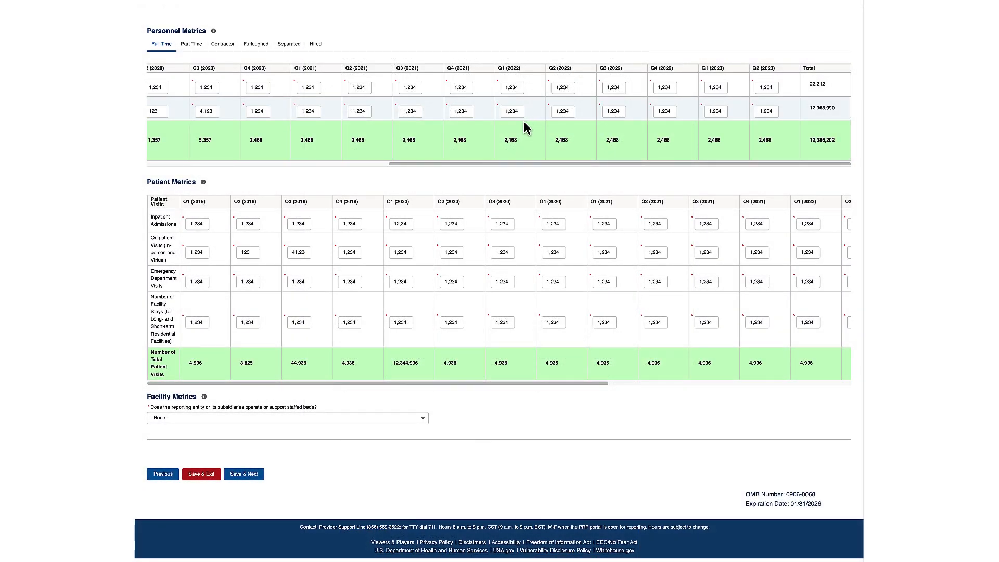
{"action": "double_click", "coordinate": [208, 321]}
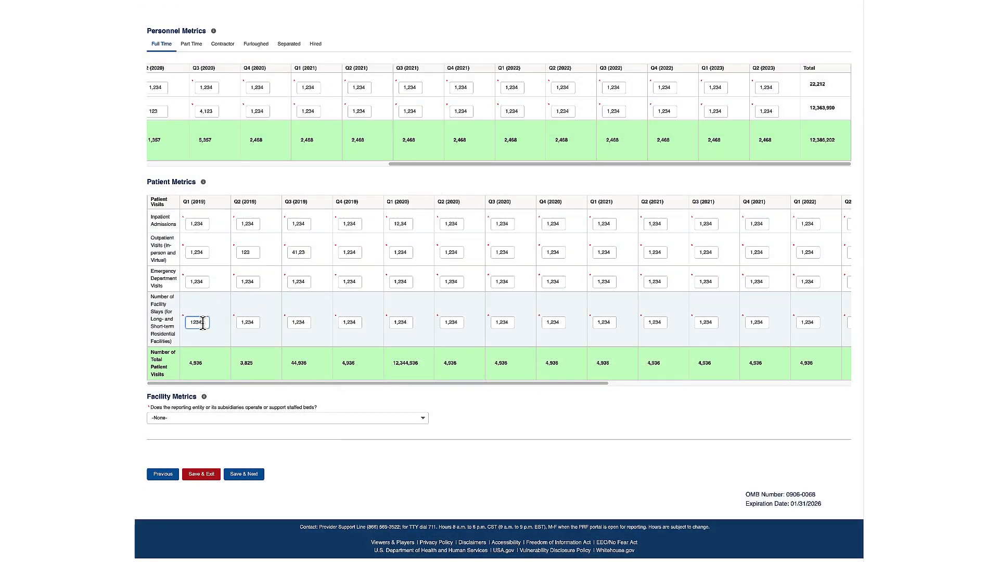
{"action": "key", "text": "BackSpace"}
{"action": "left_click", "coordinate": [249, 476]}
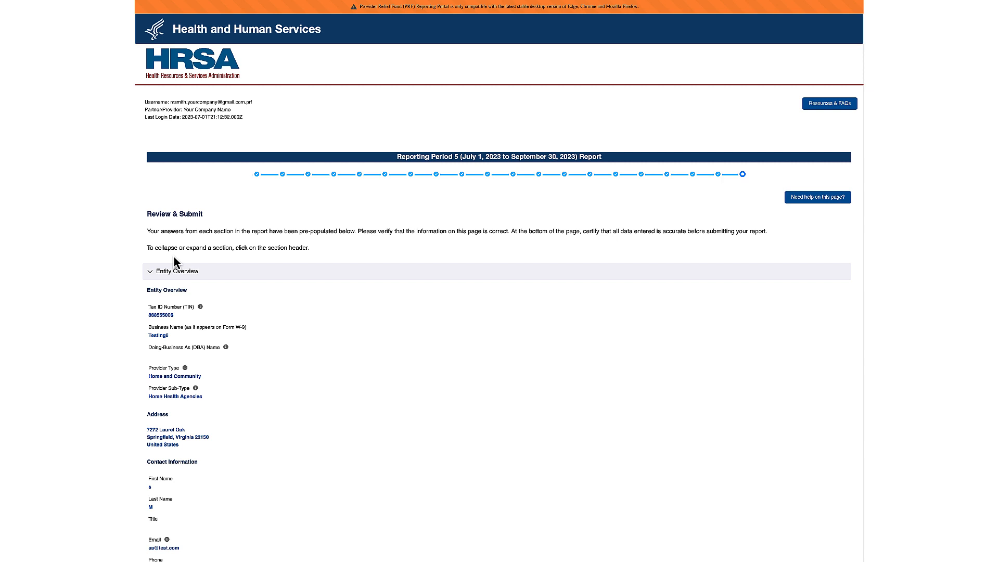
- Collapse Entity Overview, Subsidiary Questionnaire, Subsidiary Data, Payments to Recipient and Interest Earned sections
{"action": "left_click", "coordinate": [175, 275]}
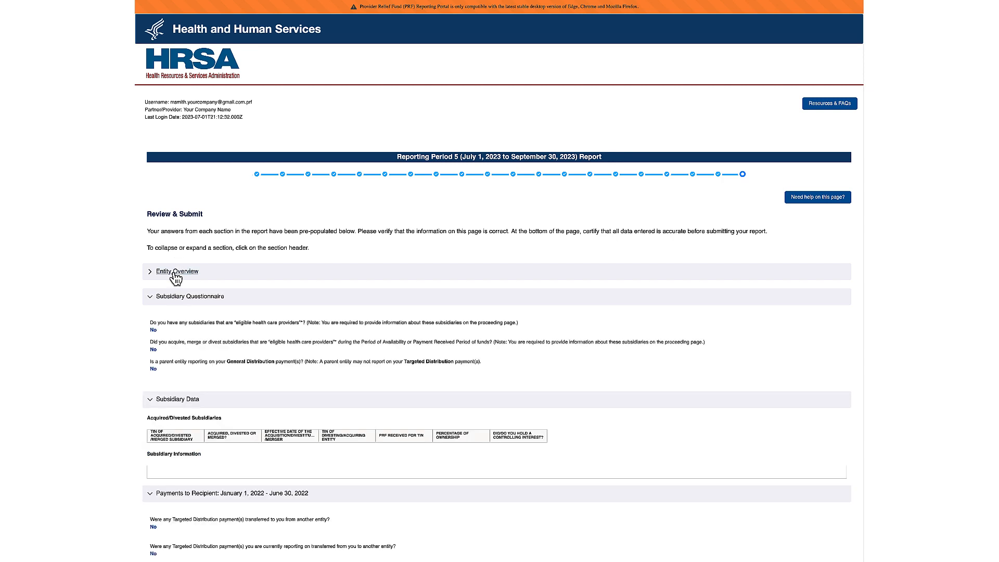
{"action": "left_click", "coordinate": [177, 300]}
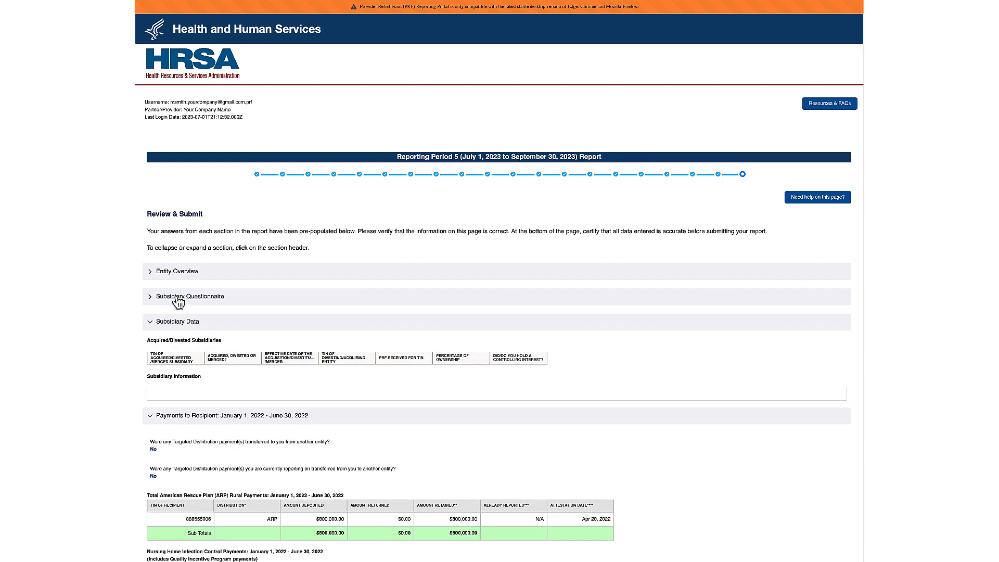
{"action": "left_click", "coordinate": [179, 326]}
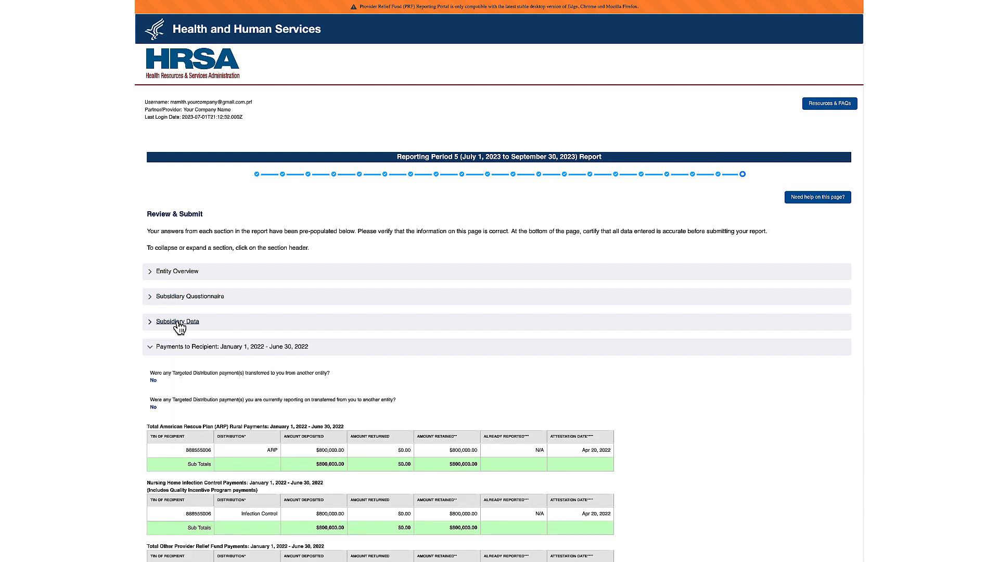
{"action": "left_click", "coordinate": [181, 350]}
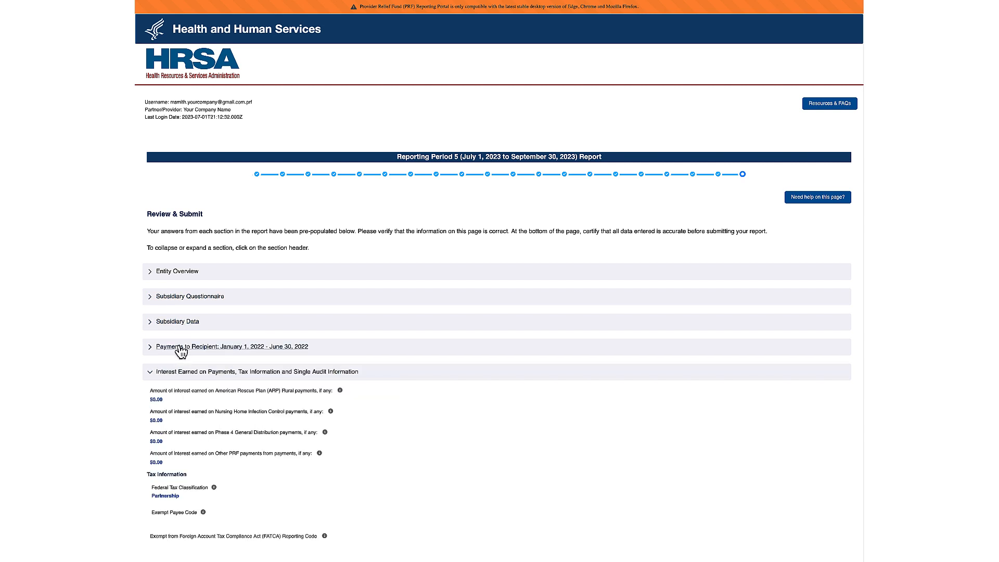
{"action": "left_click", "coordinate": [180, 373]}
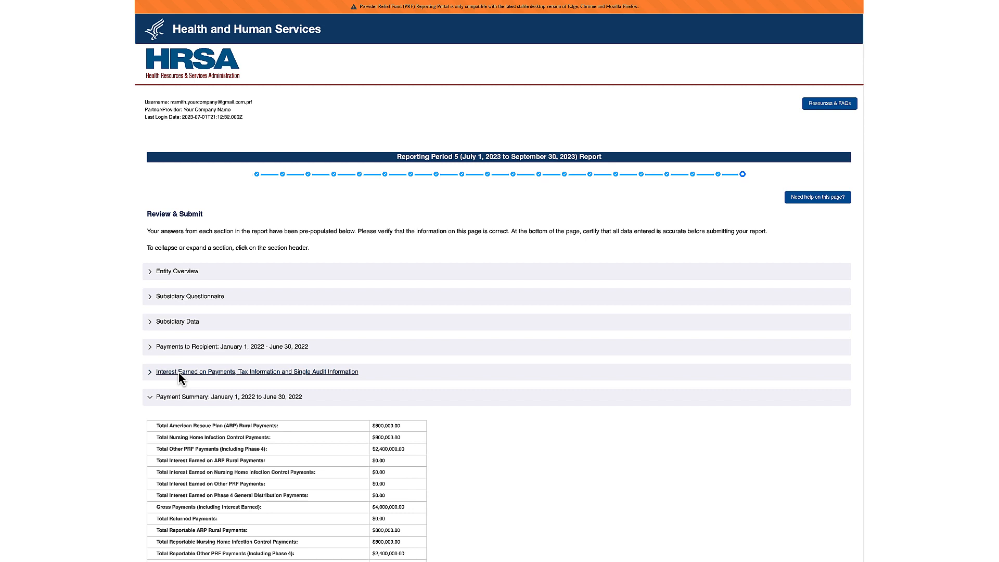
{"action": "key", "text": "ctrl+p"}
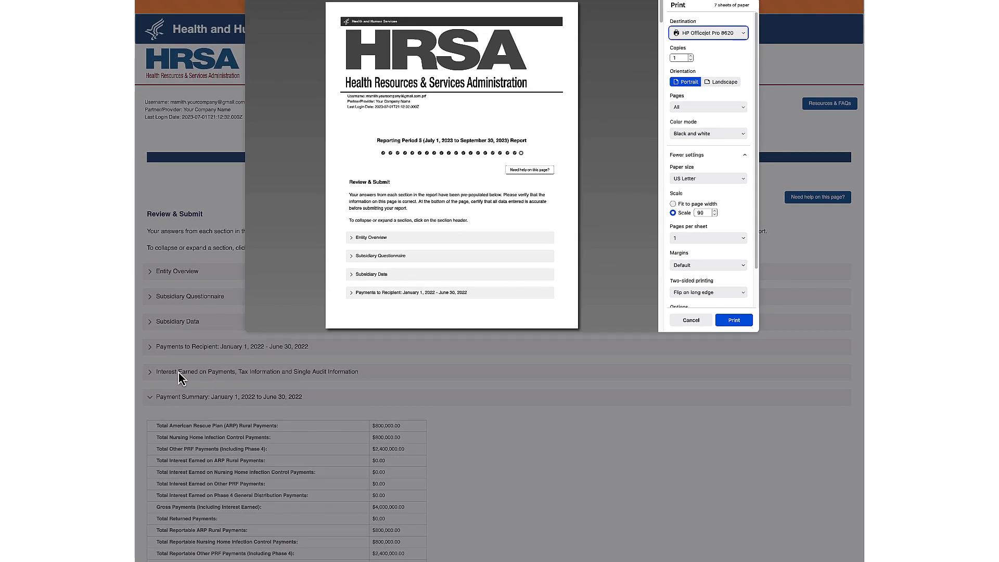
{"action": "key", "text": "Escape"}
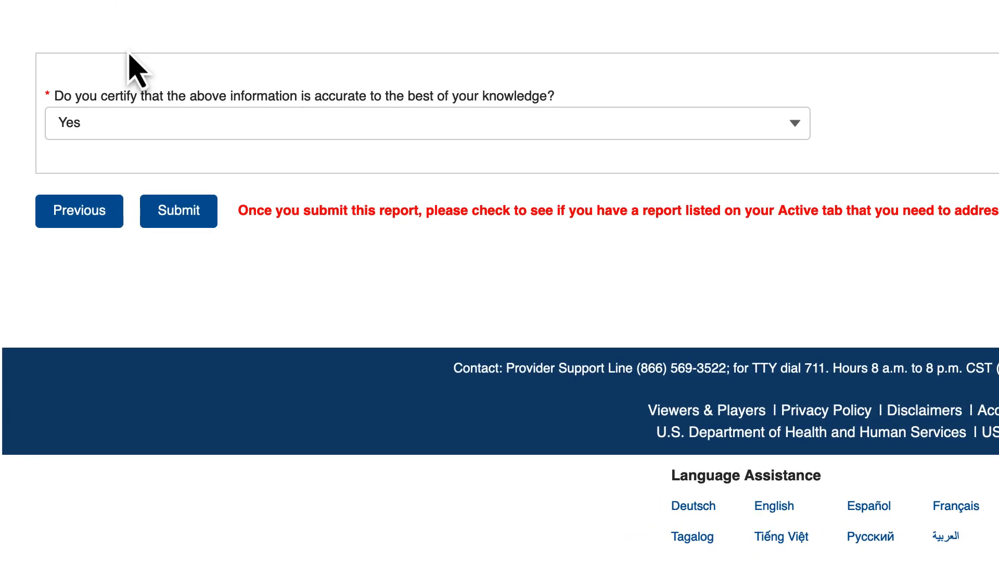
- Answer No to the accuracy certification and attempt to submit, triggering the error
{"action": "left_click", "coordinate": [137, 125]}
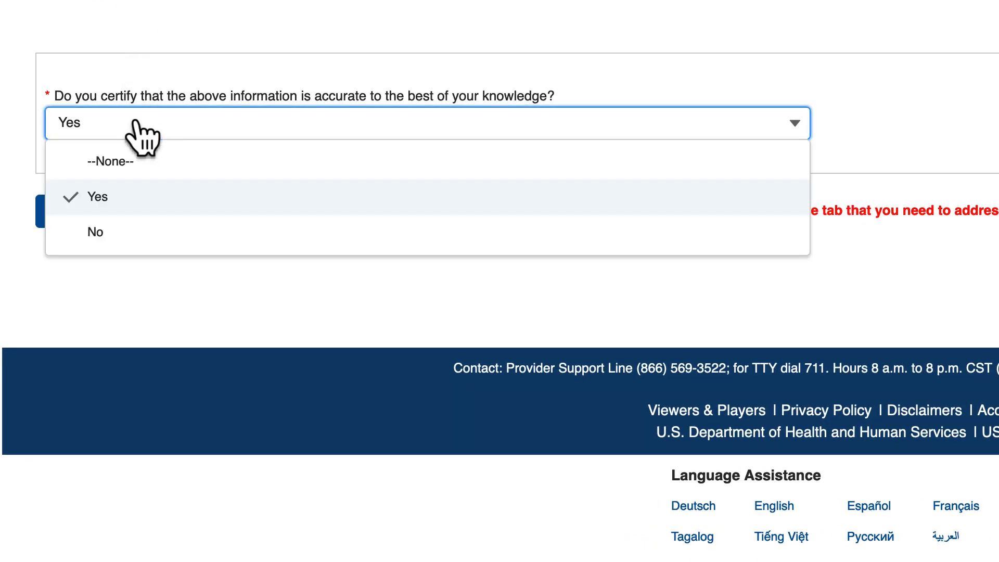
{"action": "left_click", "coordinate": [133, 231]}
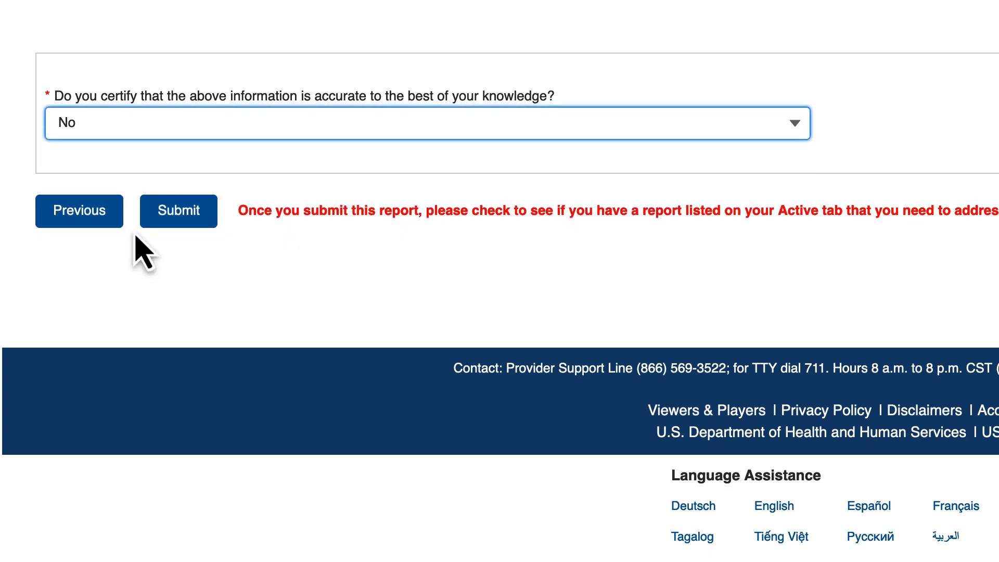
{"action": "left_click", "coordinate": [180, 225]}
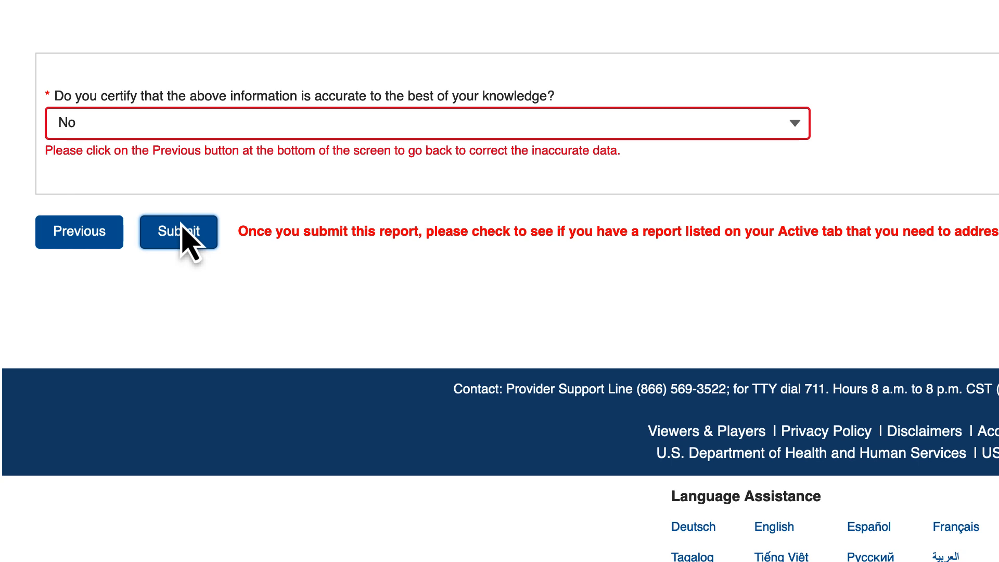
- Change the accuracy certification to Yes and submit the report
{"action": "left_click", "coordinate": [169, 128]}
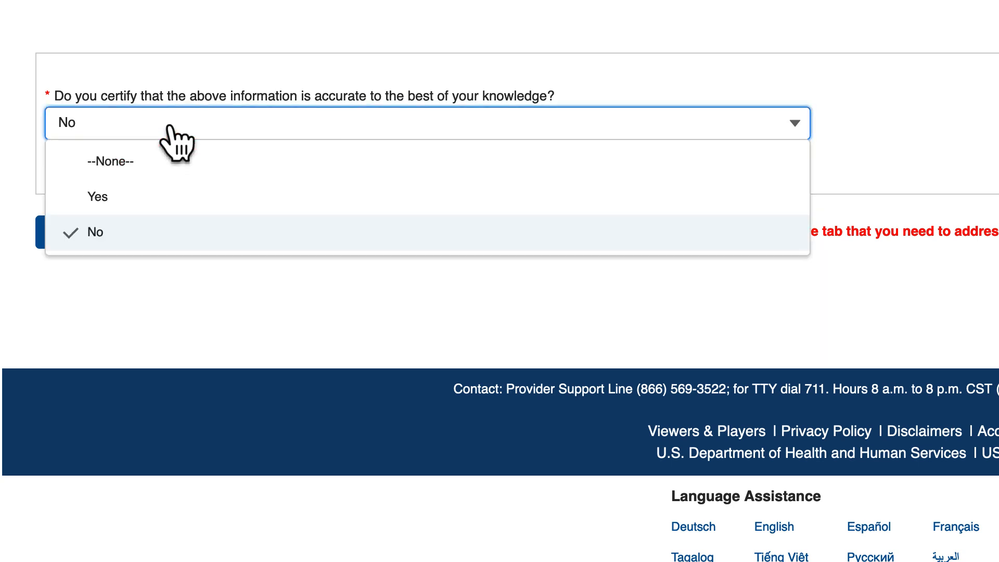
{"action": "left_click", "coordinate": [166, 198]}
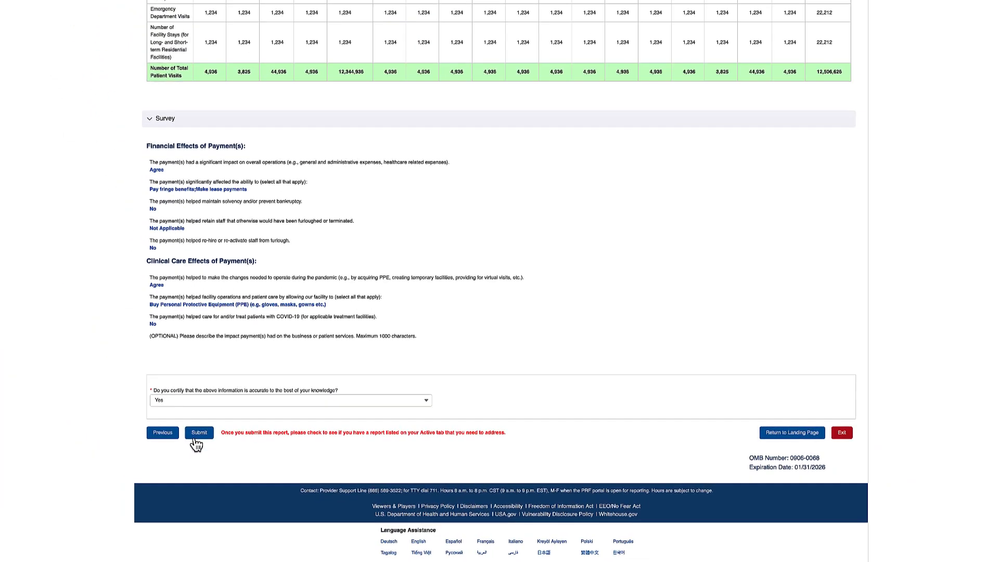
{"action": "left_click", "coordinate": [196, 437]}
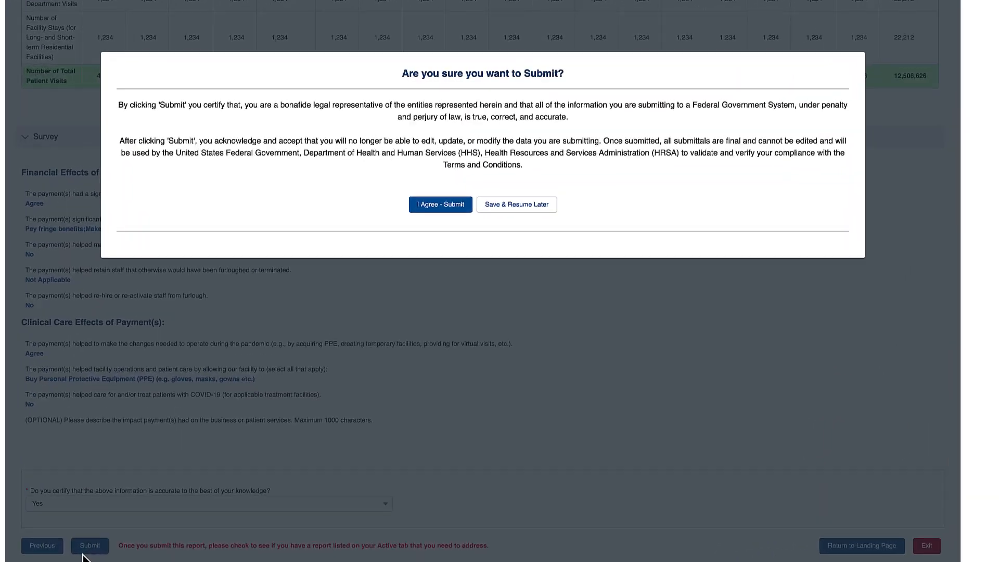